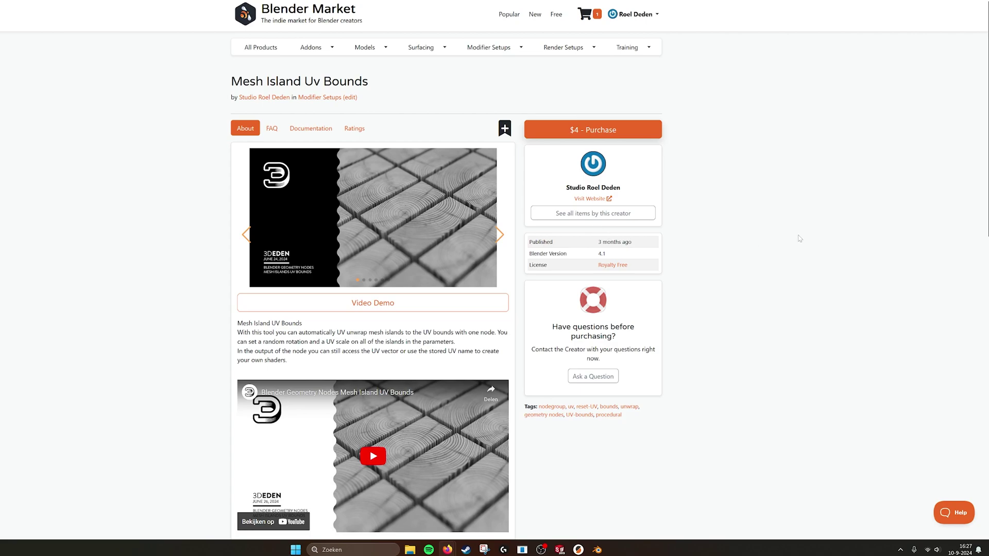
Examine the Mesh Island UV Bounds product page, including its description, node image and example images.
{"action": "scroll", "coordinate": [708, 240], "scroll_direction": "down", "scroll_amount": 1}
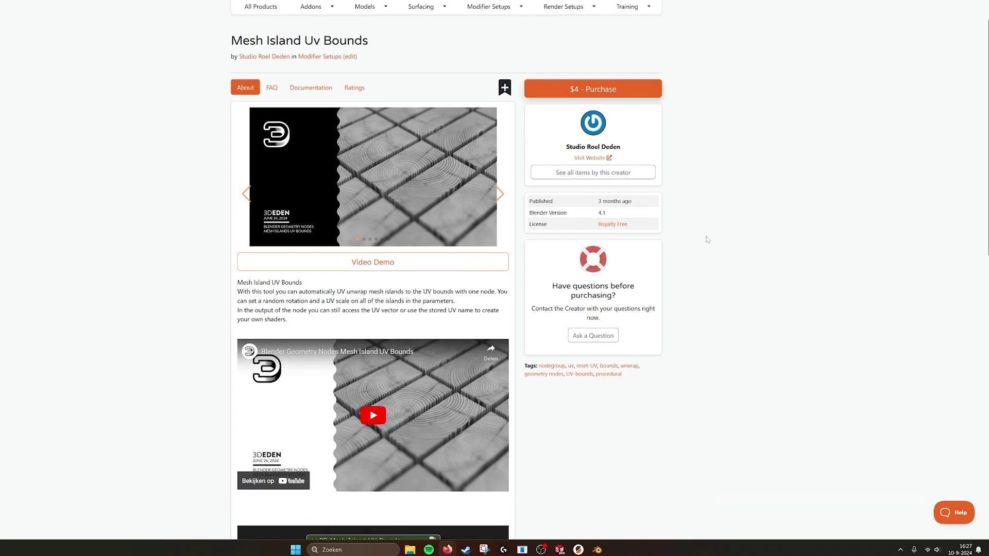
{"action": "scroll", "coordinate": [653, 237], "scroll_direction": "down", "scroll_amount": 5}
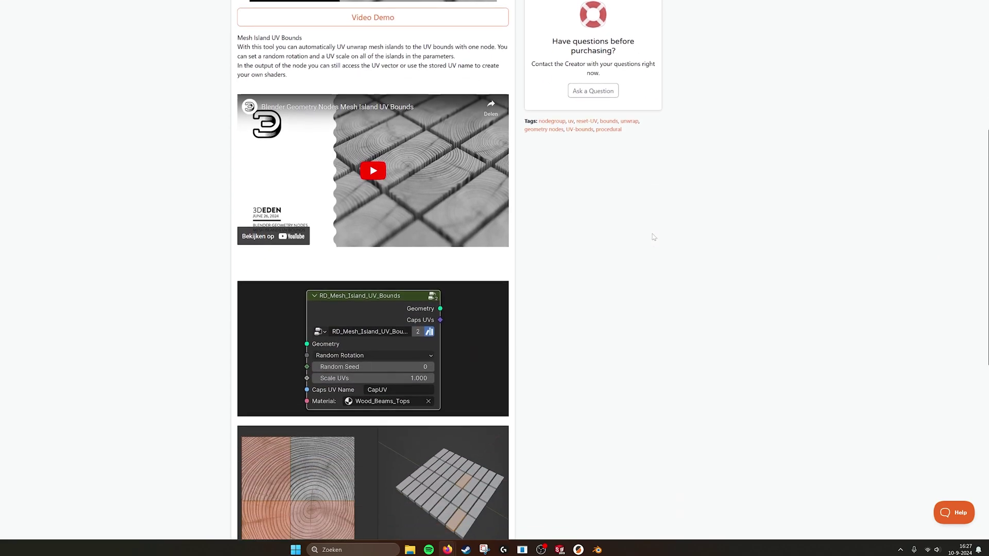
{"action": "scroll", "coordinate": [438, 175], "scroll_direction": "up", "scroll_amount": 1}
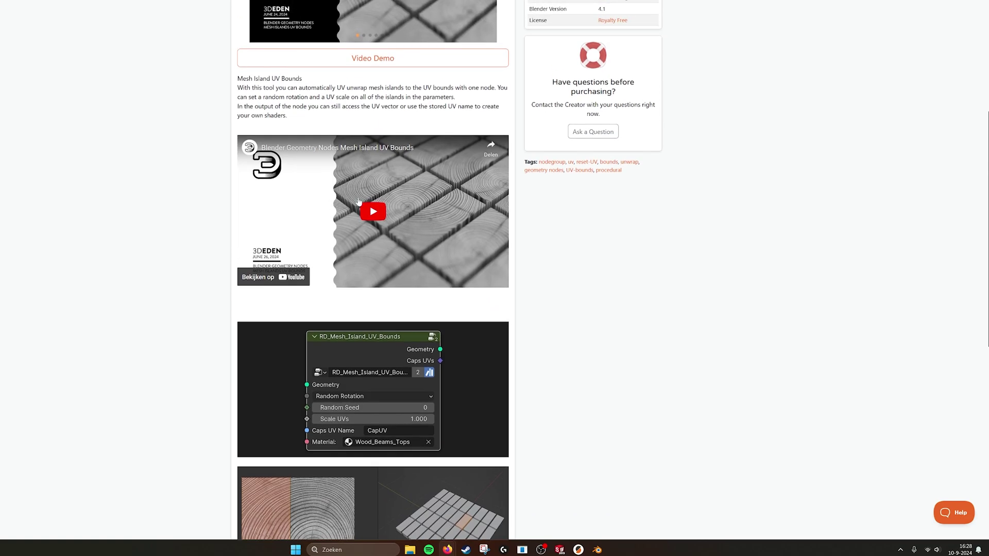
{"action": "scroll", "coordinate": [353, 268], "scroll_direction": "down", "scroll_amount": 2}
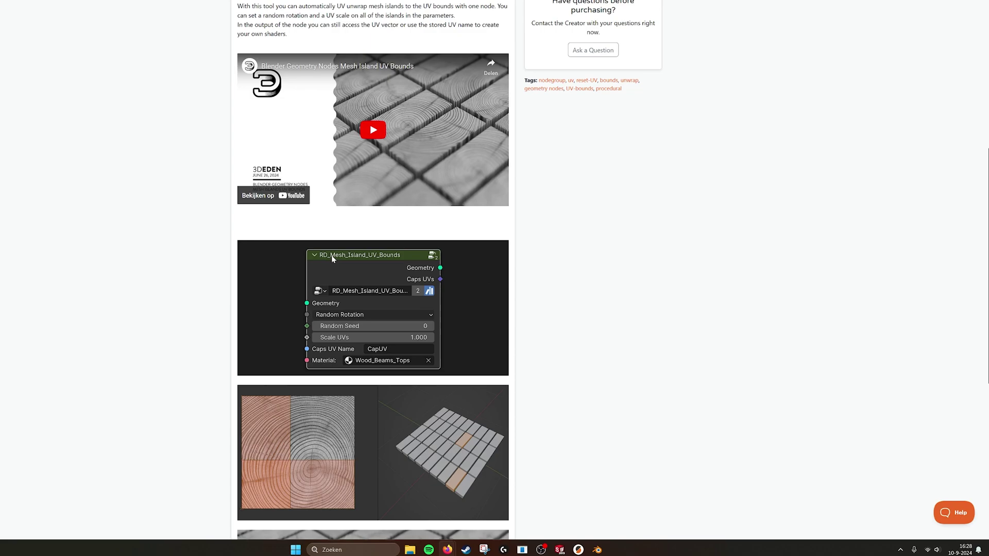
{"action": "scroll", "coordinate": [541, 299], "scroll_direction": "down", "scroll_amount": 5}
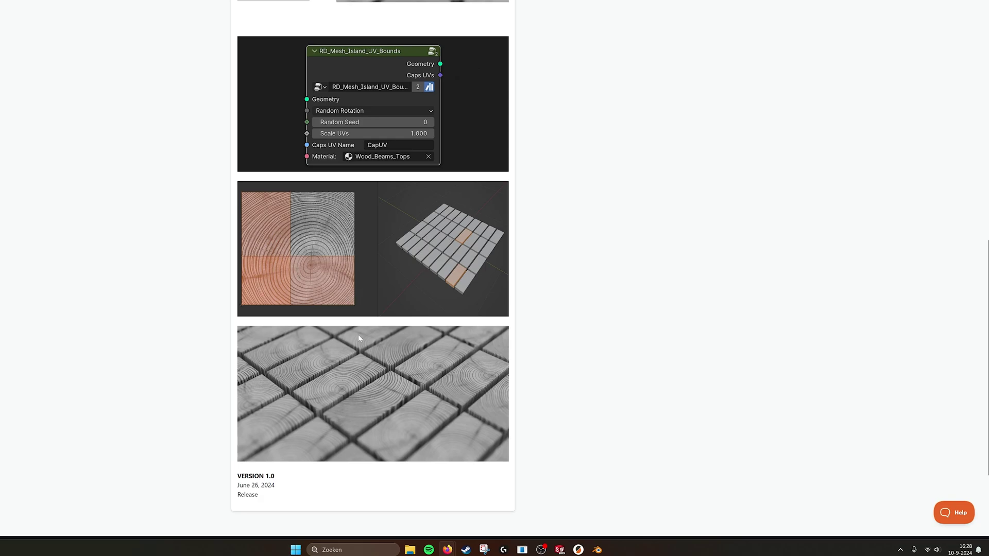
{"action": "scroll", "coordinate": [359, 338], "scroll_direction": "down", "scroll_amount": 1}
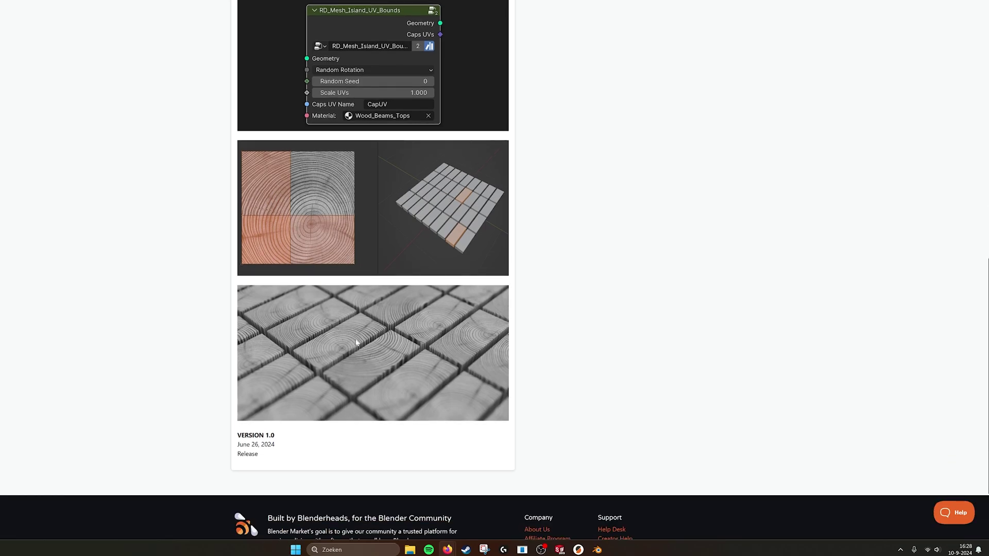
{"action": "scroll", "coordinate": [356, 342], "scroll_direction": "up", "scroll_amount": 6}
Switch to the RD_Mesh_Island_UV_Bounds file in Blender, frame the tile mesh, and select the RD_Mesh_Island_UV_Bounds node.
{"action": "mouse_move", "coordinate": [597, 551]}
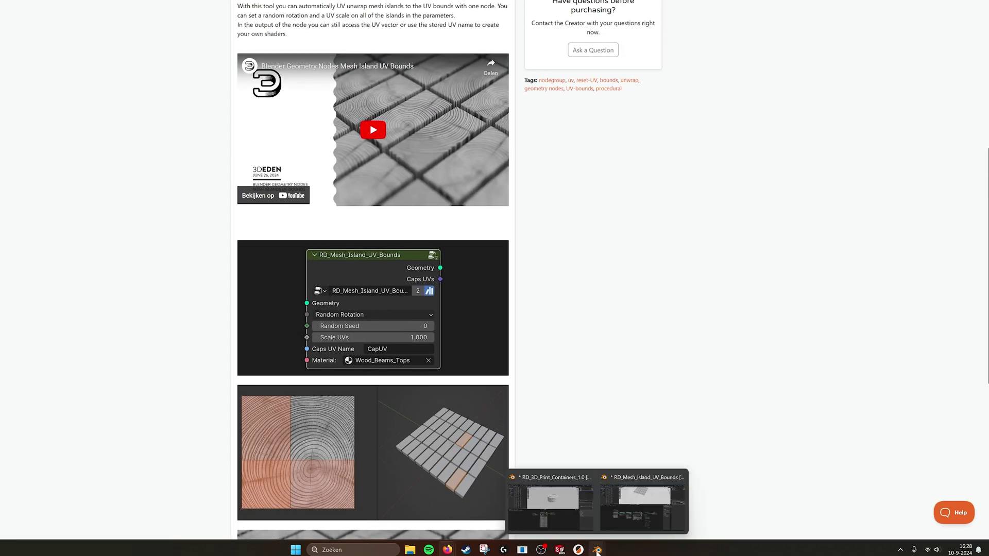
{"action": "left_click", "coordinate": [630, 512]}
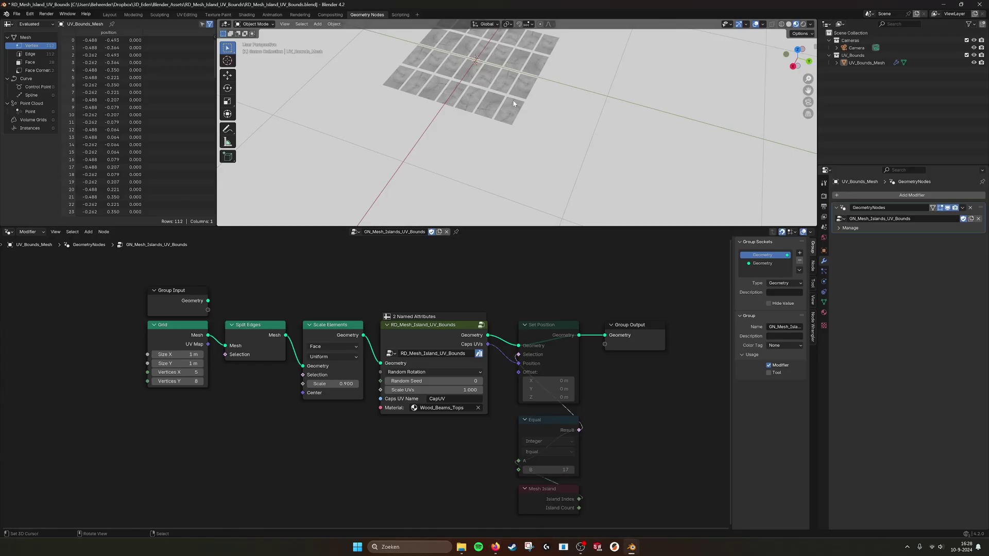
{"action": "left_click_drag", "start_coordinate": [514, 103], "coordinate": [513, 107]}
{"action": "key", "text": "ctrl+z"}
{"action": "key", "text": "KP_Decimal"}
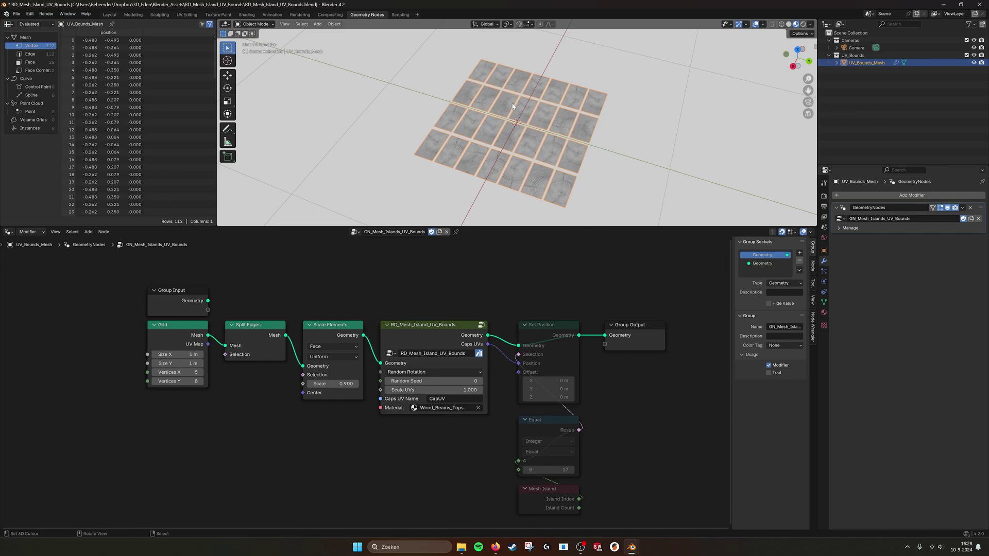
{"action": "left_click", "coordinate": [424, 338]}
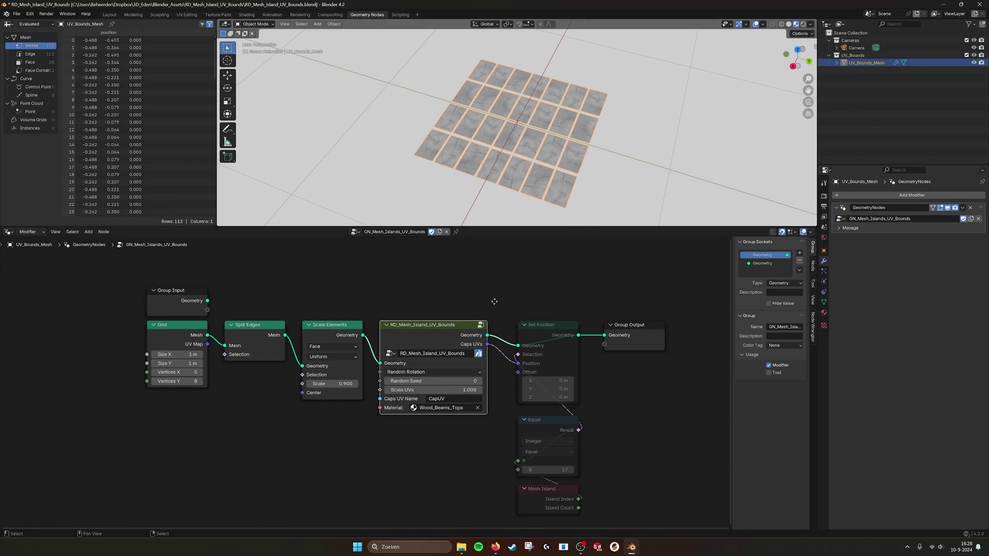
{"action": "middle_click_drag", "start_coordinate": [490, 299], "coordinate": [456, 296]}
{"action": "scroll", "coordinate": [527, 220], "scroll_direction": "up", "scroll_amount": 4}
{"action": "key", "text": "Home"}
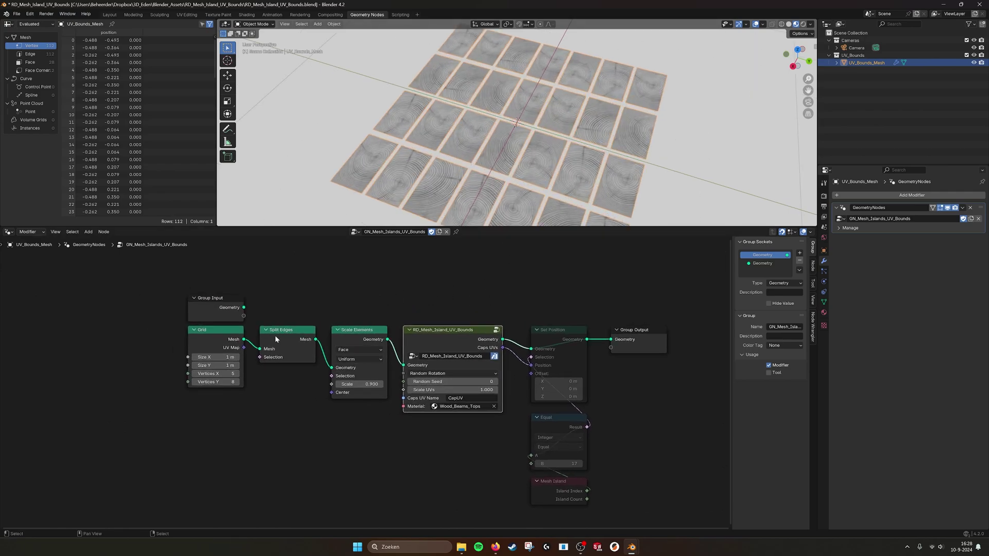
Preview the Grid node's mesh through a new Viewer node placed above Split Edges, with the viewport in wireframe shading.
{"action": "left_click_drag", "start_coordinate": [244, 340], "coordinate": [313, 289]}
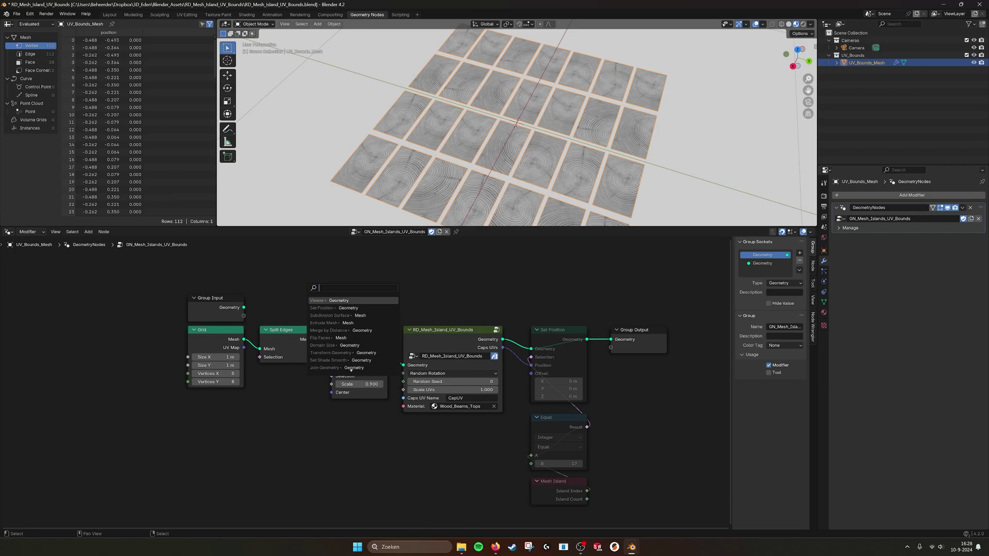
{"action": "type", "text": "vi"}
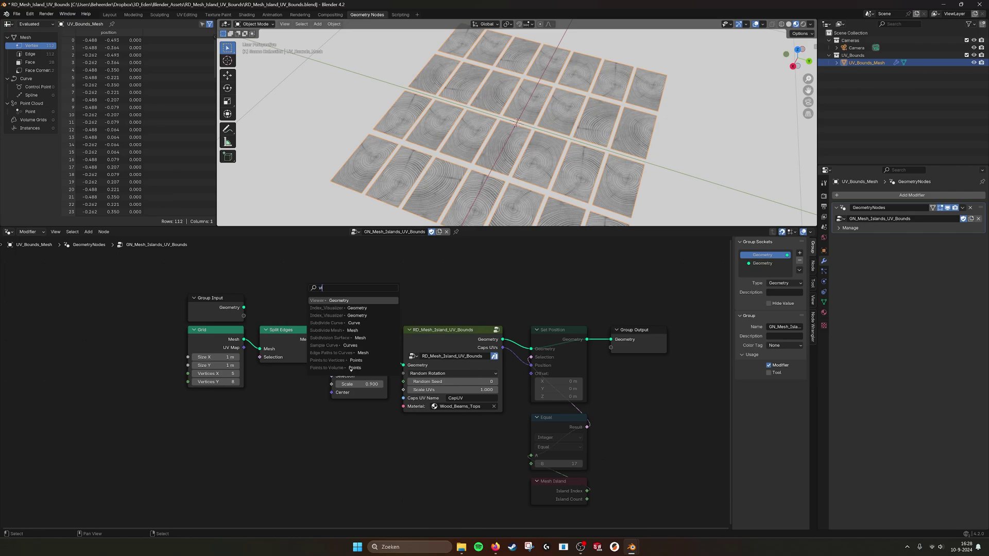
{"action": "key", "text": "Return"}
{"action": "left_click", "coordinate": [323, 284]}
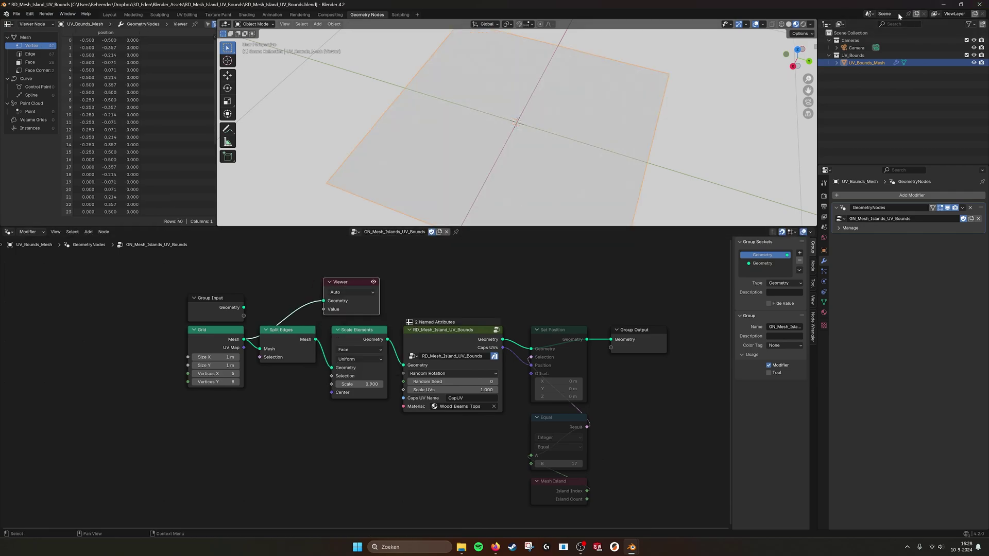
{"action": "left_click", "coordinate": [782, 24]}
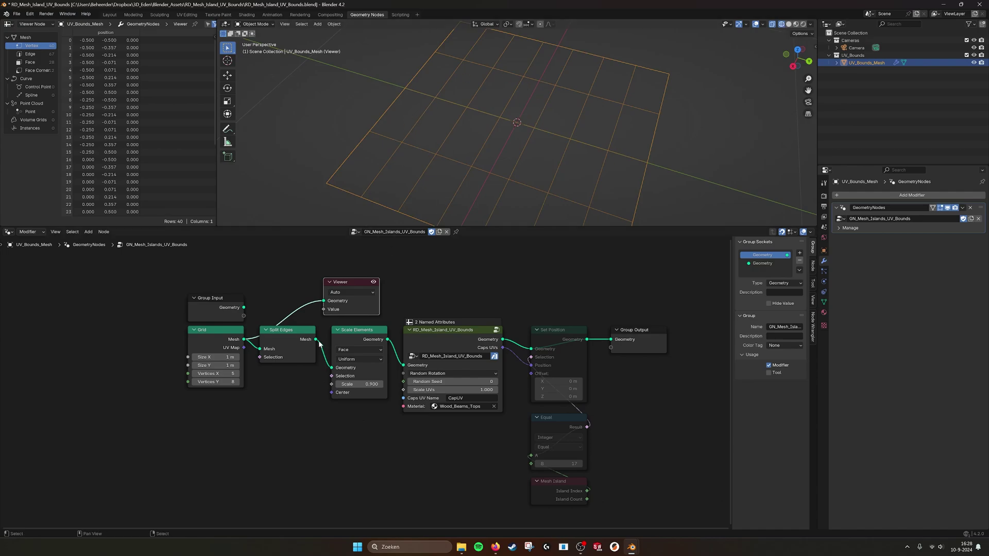
Preview the Split Edges mesh and then the Scale Elements geometry through the Viewer node.
{"action": "left_click_drag", "start_coordinate": [315, 339], "coordinate": [399, 278]}
{"action": "left_click_drag", "start_coordinate": [388, 340], "coordinate": [452, 275]}
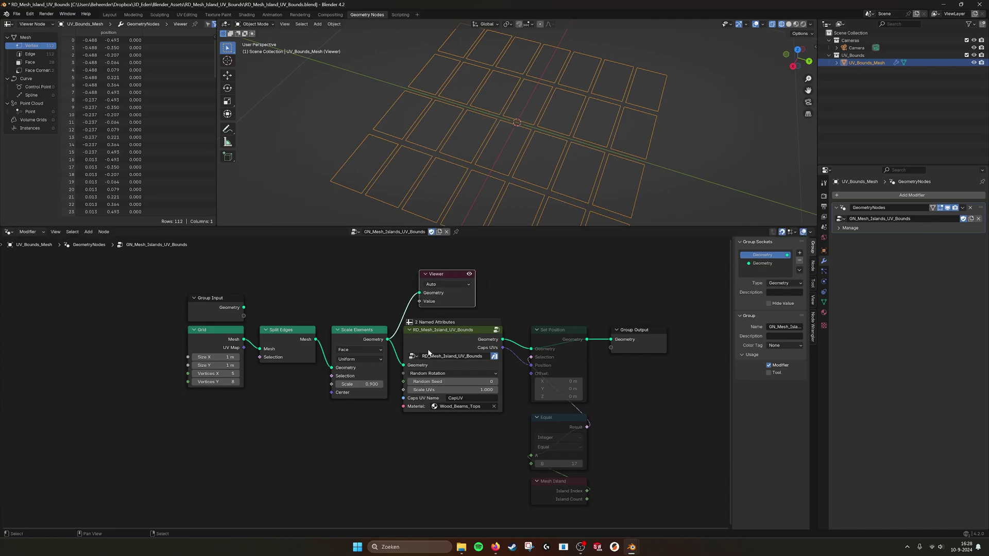
{"action": "left_click", "coordinate": [446, 332]}
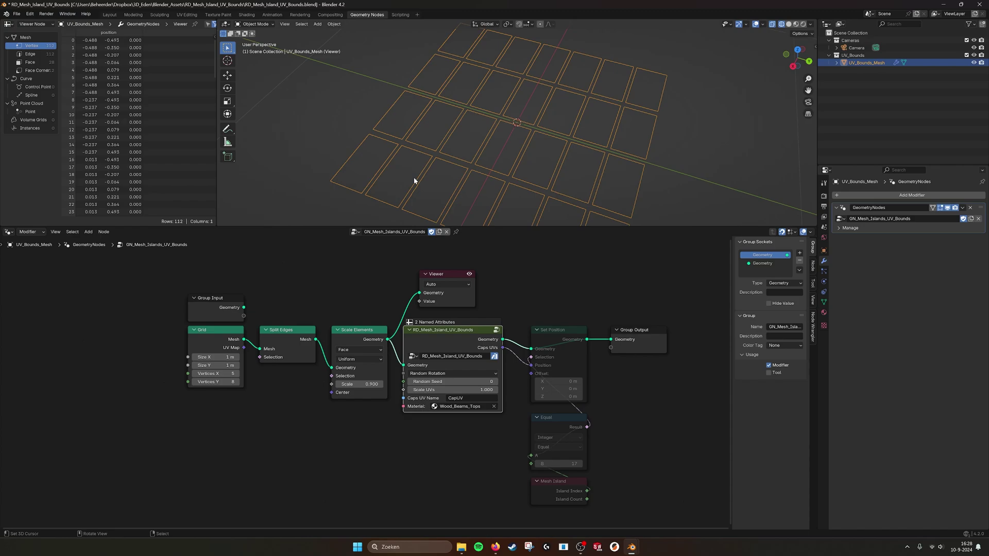
View the RD_Mesh_Island_UV_Bounds geometry through the Viewer node in material preview shading, then turn the Viewer off.
{"action": "left_click", "coordinate": [788, 24]}
{"action": "left_click", "coordinate": [796, 24]}
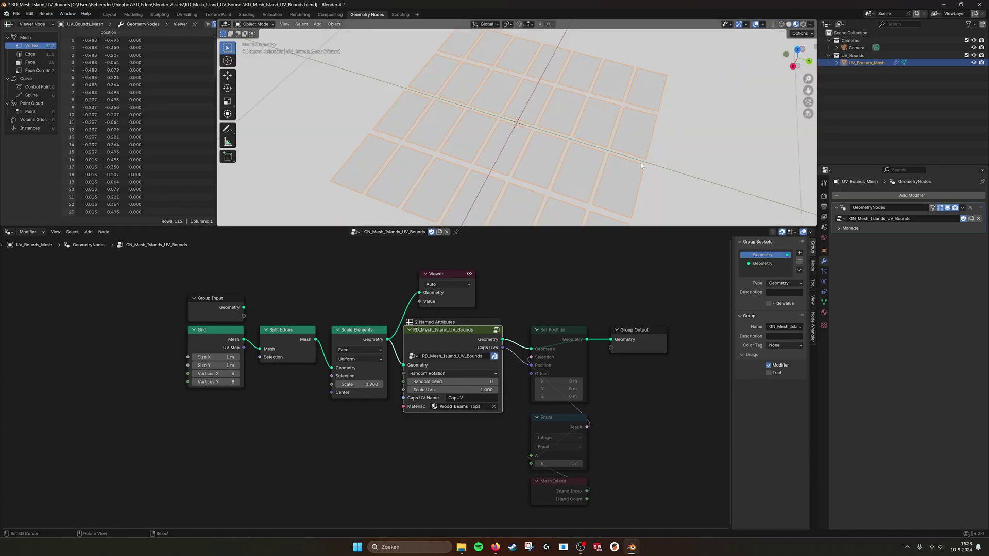
{"action": "left_click_drag", "start_coordinate": [470, 273], "coordinate": [630, 266]}
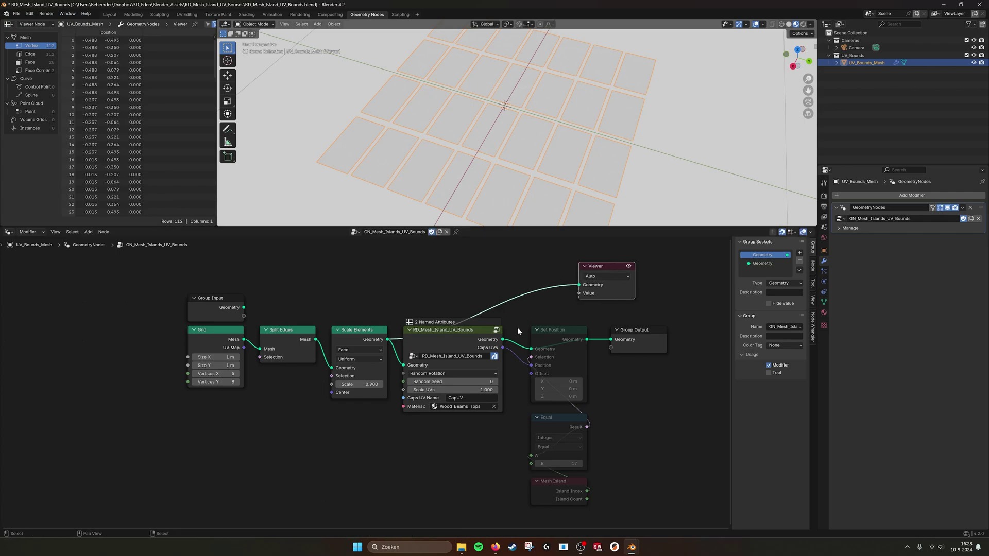
{"action": "left_click_drag", "start_coordinate": [502, 340], "coordinate": [660, 273]}
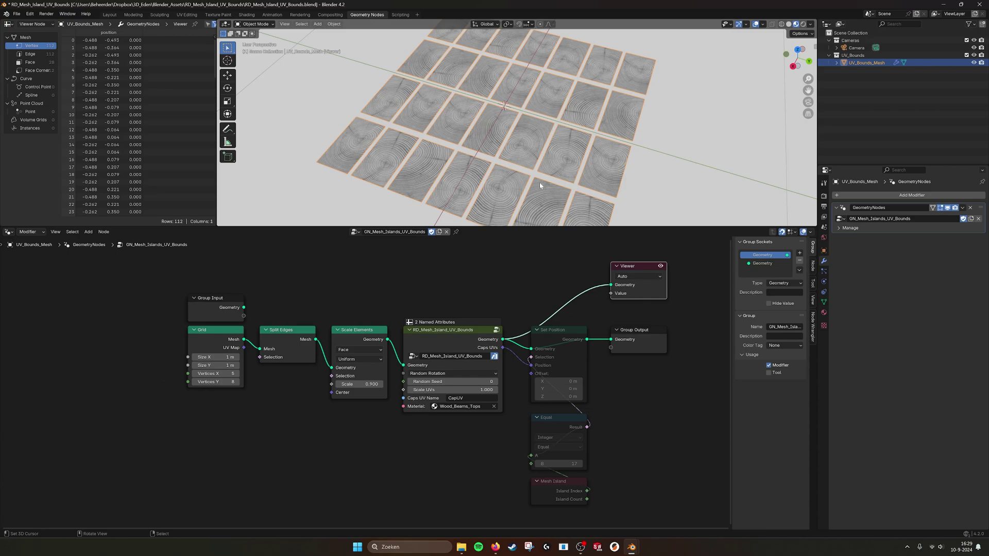
{"action": "left_click", "coordinate": [660, 267]}
Unmute the Set Position node and disconnect its Selection input to lay out all islands by their Caps UVs.
{"action": "left_click", "coordinate": [555, 332]}
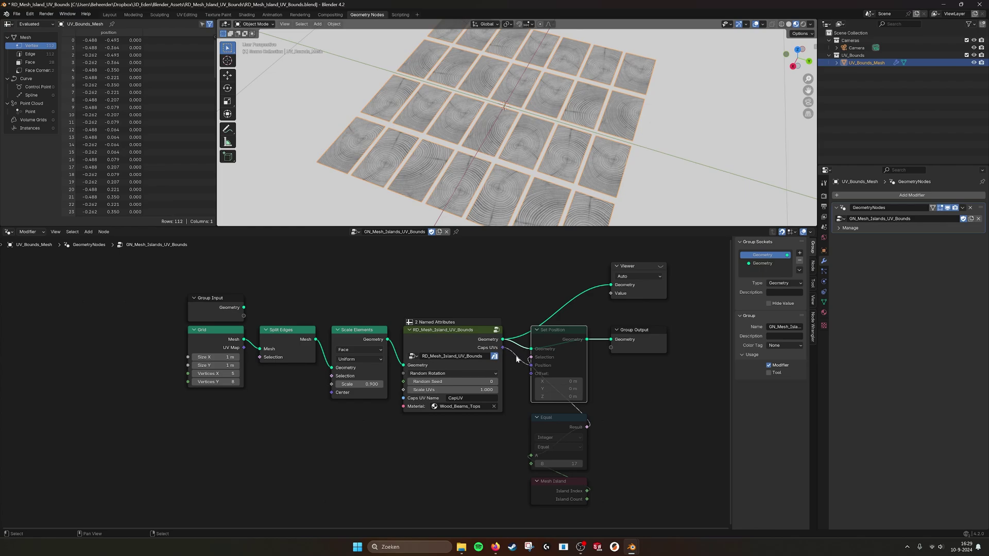
{"action": "scroll", "coordinate": [540, 311], "scroll_direction": "down", "scroll_amount": 1}
{"action": "scroll", "coordinate": [476, 156], "scroll_direction": "down", "scroll_amount": 1}
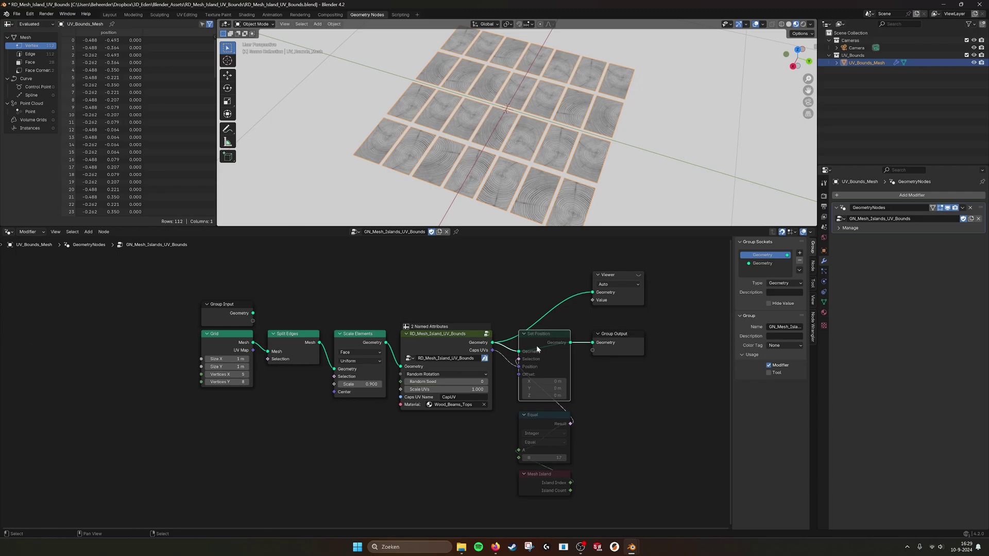
{"action": "key", "text": "m"}
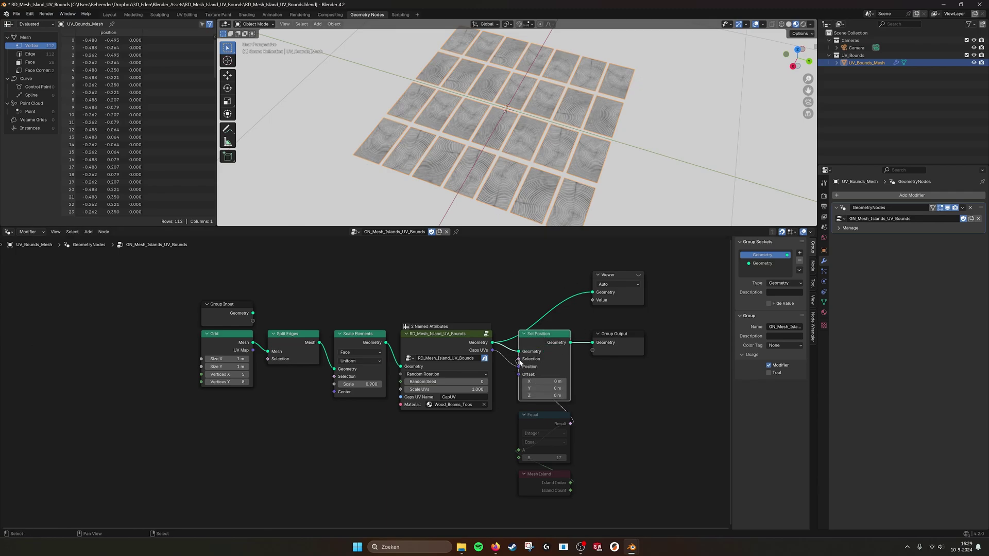
{"action": "left_click_drag", "start_coordinate": [519, 362], "coordinate": [519, 366]}
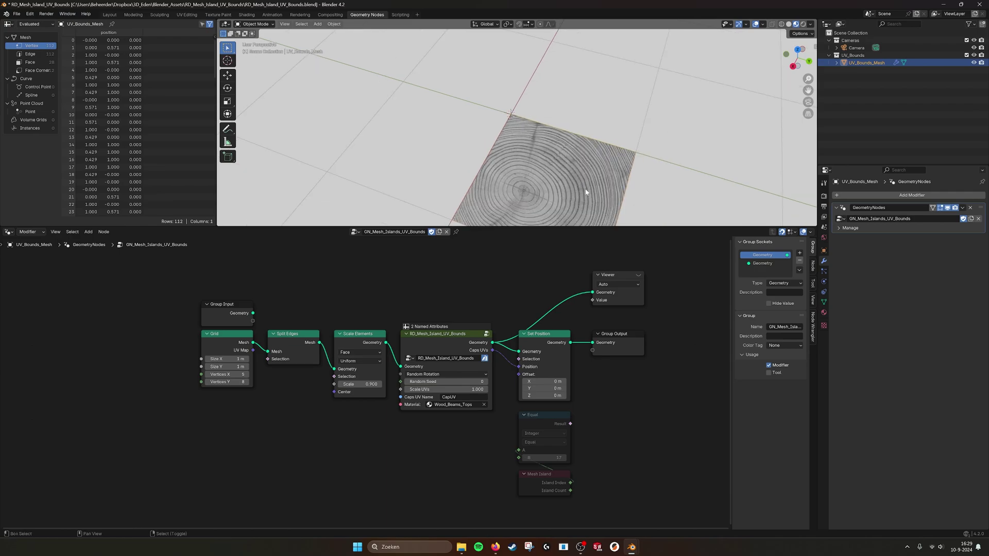
{"action": "middle_click_drag", "start_coordinate": [586, 193], "coordinate": [559, 135], "text": "shift"}
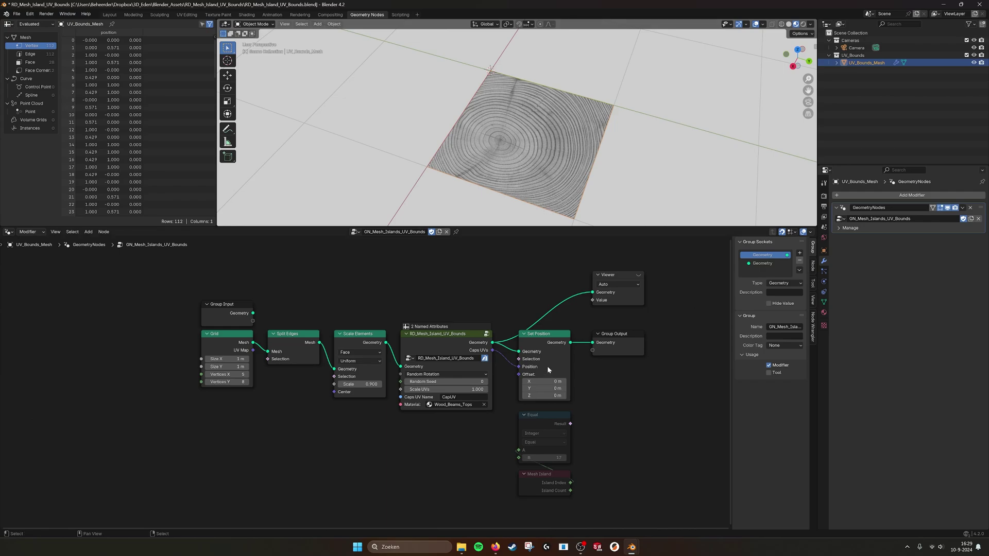
Connect the Equal result to Set Position's Selection and unmute the Equal and Mesh Island nodes.
{"action": "left_click_drag", "start_coordinate": [570, 423], "coordinate": [518, 359]}
{"action": "left_click_drag", "start_coordinate": [598, 497], "coordinate": [518, 428]}
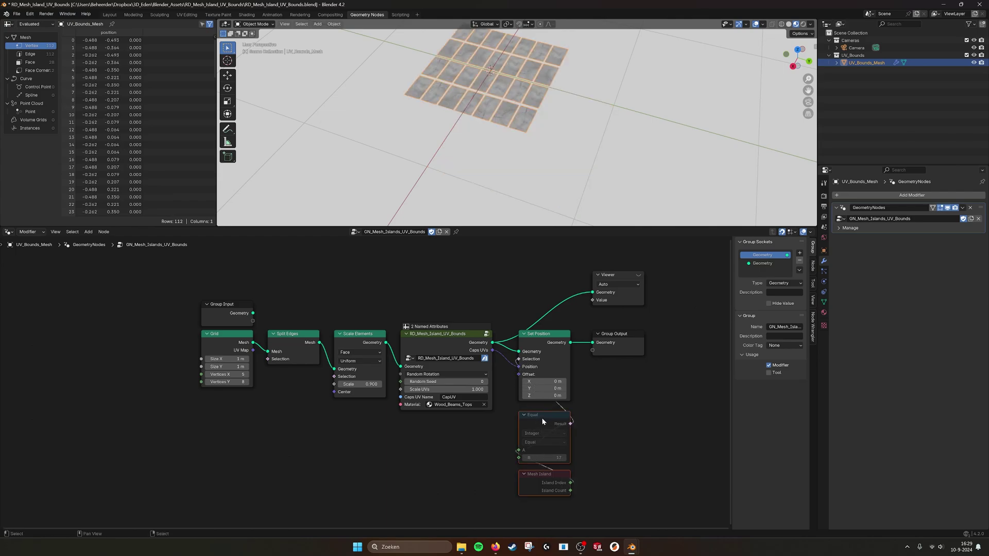
{"action": "key", "text": "m"}
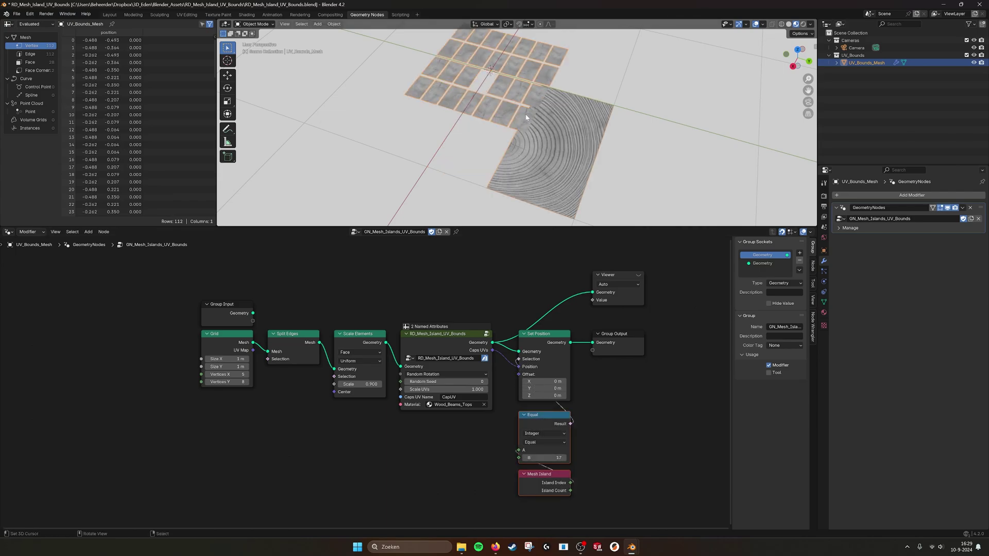
Set the Equal node's B value to 1, then raise it to 4 to pick a different mesh island.
{"action": "left_click", "coordinate": [546, 458]}
{"action": "type", "text": "1"}
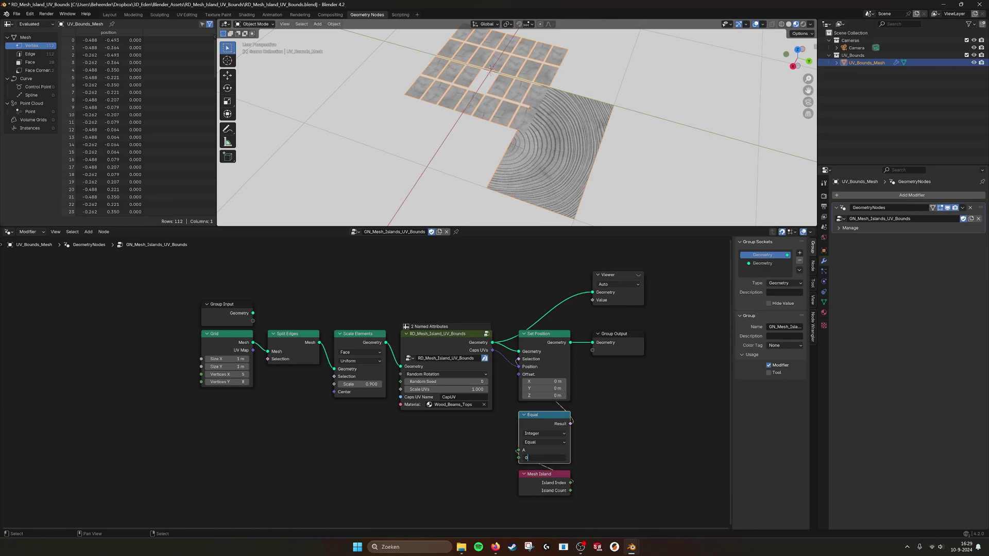
{"action": "key", "text": "Return"}
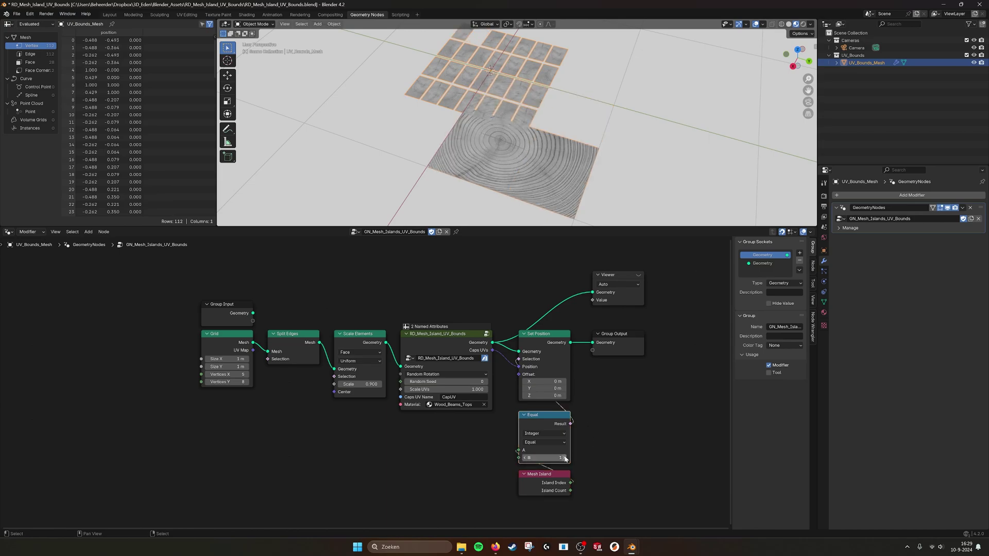
{"action": "left_click", "coordinate": [565, 458]}
{"action": "left_click", "coordinate": [565, 458]}
{"action": "left_click", "coordinate": [565, 458]}
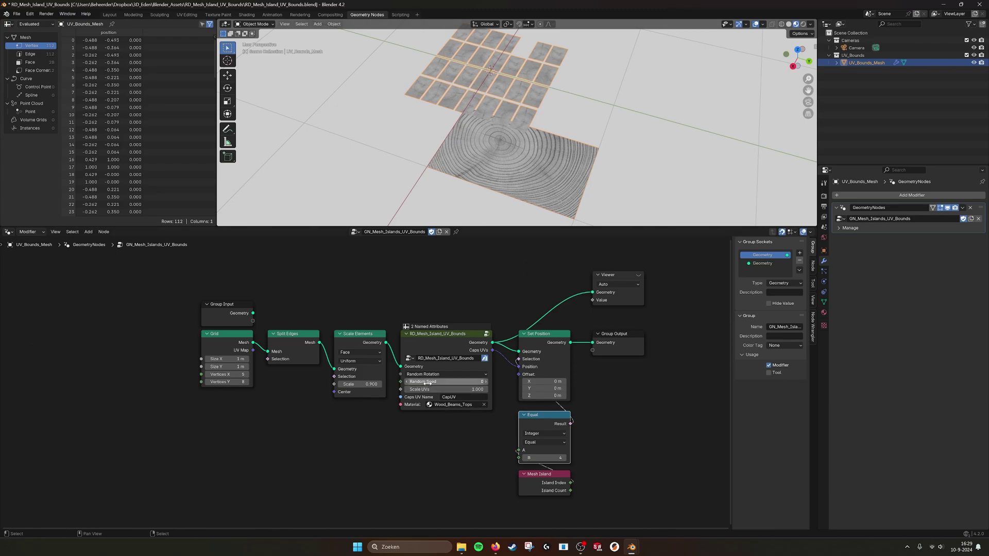
Raise the Random Seed of RD_Mesh_Island_UV_Bounds to 4, then lower it to 1.
{"action": "left_click", "coordinate": [485, 382]}
{"action": "left_click", "coordinate": [485, 382]}
{"action": "left_click", "coordinate": [485, 382]}
{"action": "left_click", "coordinate": [486, 383]}
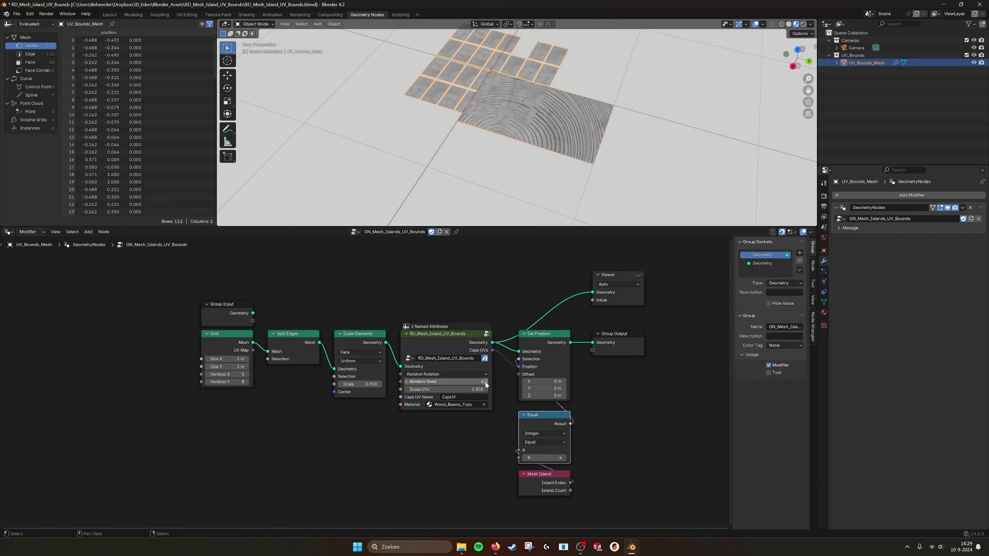
{"action": "left_click", "coordinate": [408, 382]}
{"action": "left_click", "coordinate": [408, 382]}
{"action": "left_click", "coordinate": [408, 382]}
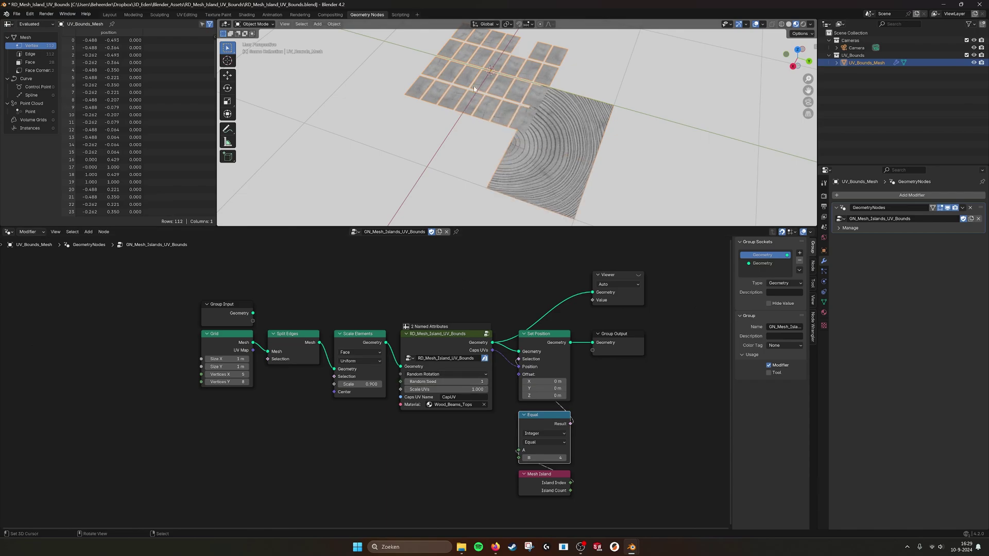
{"action": "scroll", "coordinate": [474, 89], "scroll_direction": "up", "scroll_amount": 2}
{"action": "middle_click_drag", "start_coordinate": [487, 96], "coordinate": [465, 98]}
{"action": "scroll", "coordinate": [496, 154], "scroll_direction": "down", "scroll_amount": 1}
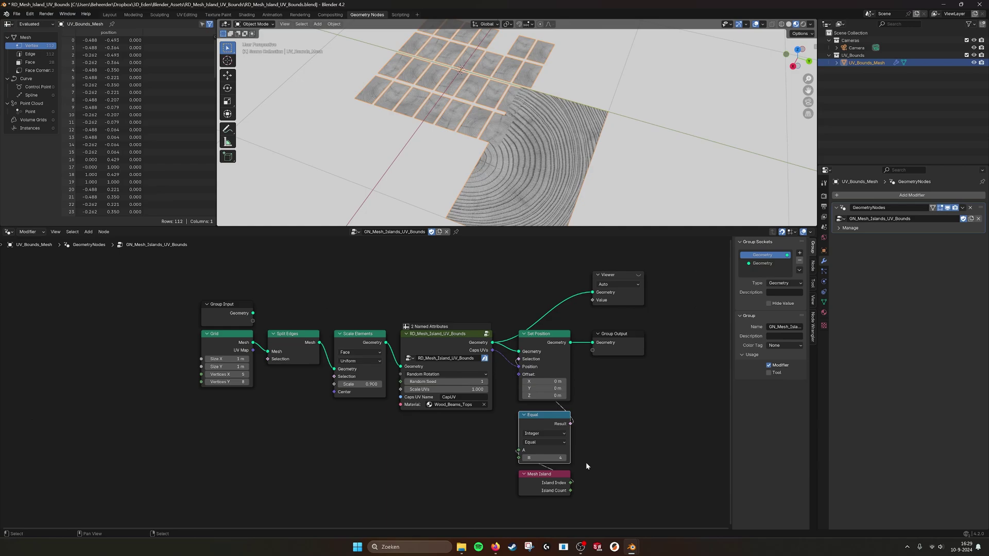
Mute the Set Position, Equal and Mesh Island nodes, and delete the Viewer node.
{"action": "left_click_drag", "start_coordinate": [583, 485], "coordinate": [521, 359]}
{"action": "key", "text": "m"}
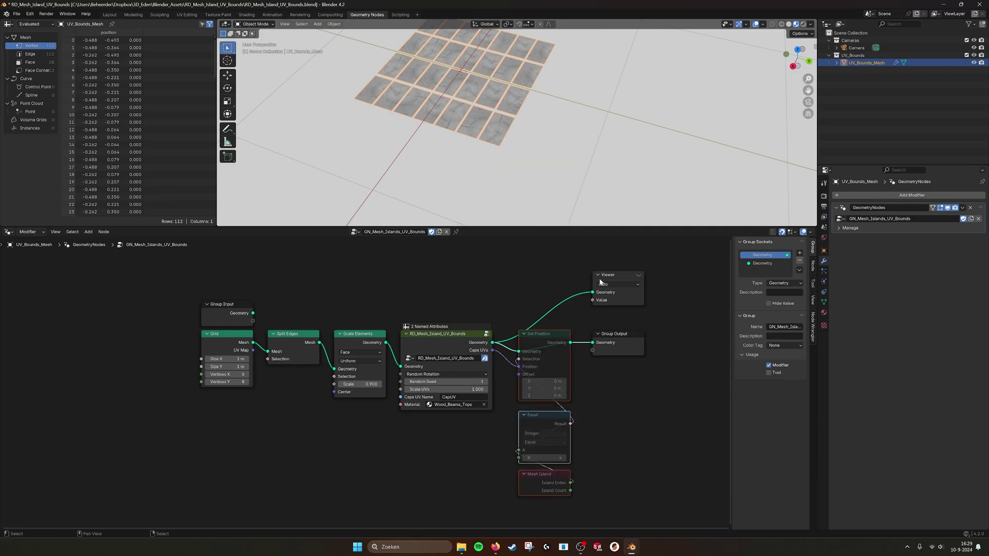
{"action": "left_click_drag", "start_coordinate": [587, 266], "coordinate": [659, 297]}
{"action": "key", "text": "x"}
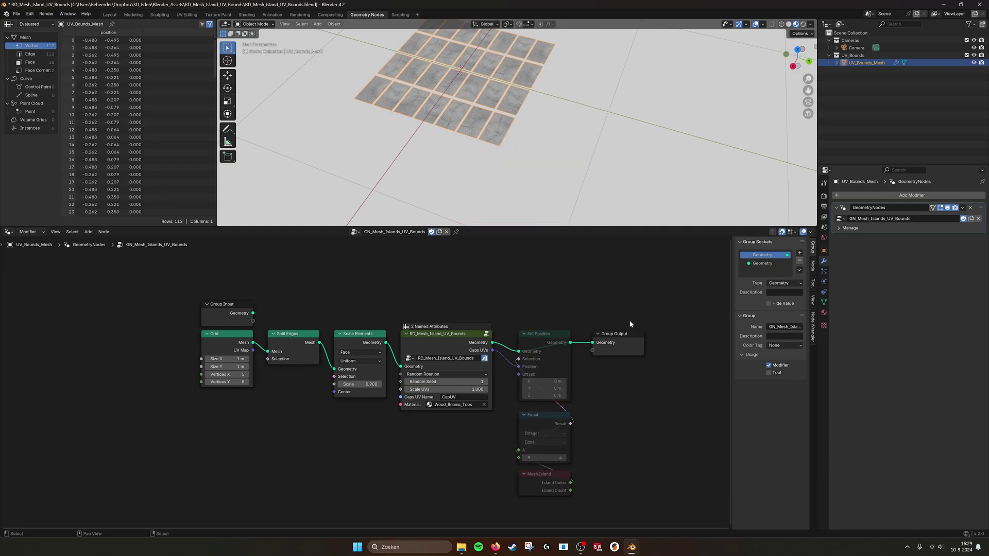
Lower Scale UVs on RD_Mesh_Island_UV_Bounds to 0.820 and unmute the Set Position, Equal and Mesh Island nodes.
{"action": "scroll", "coordinate": [464, 366], "scroll_direction": "up", "scroll_amount": 2}
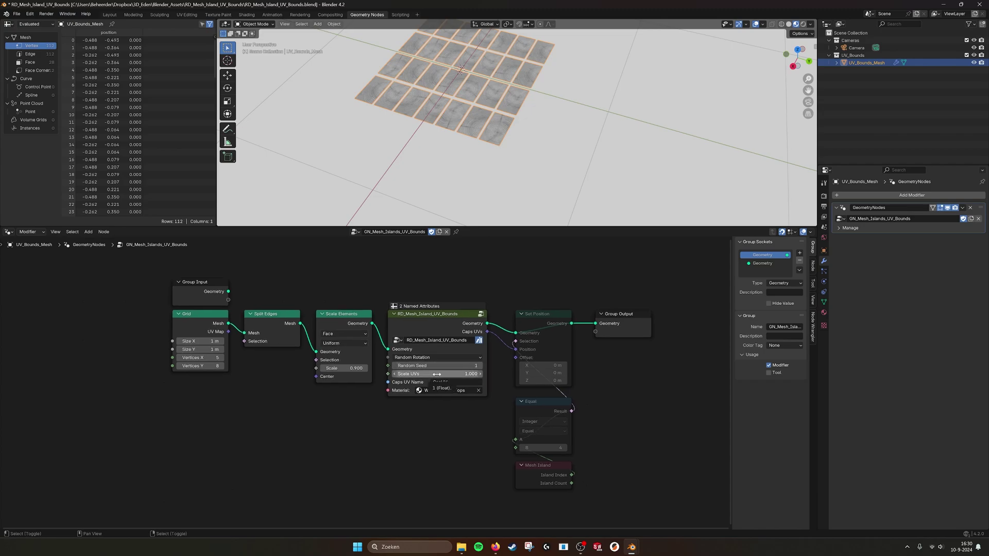
{"action": "left_click_drag", "start_coordinate": [434, 374], "coordinate": [459, 374], "text": "shift"}
{"action": "left_click_drag", "start_coordinate": [533, 287], "coordinate": [562, 494]}
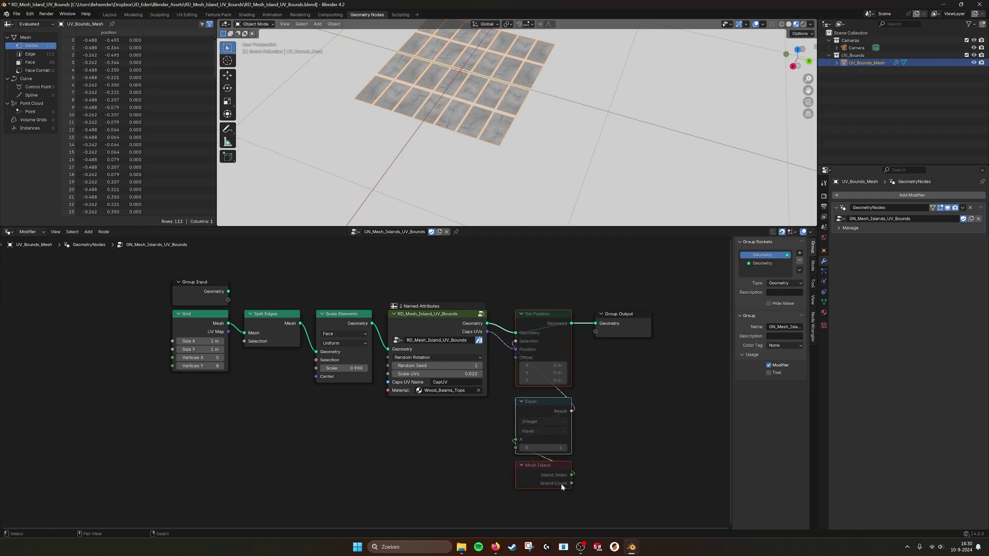
{"action": "key", "text": "m"}
Adjust Scale UVs to 0.880, try another value and undo it, and set Scale UVs to 1.
{"action": "mouse_move", "coordinate": [440, 374]}
{"action": "left_mouse_down", "text": "shift"}
{"action": "mouse_move", "coordinate": [471, 374]}
{"action": "mouse_move", "coordinate": [438, 374]}
{"action": "left_mouse_up", "text": "shift"}
{"action": "middle_click_drag", "start_coordinate": [549, 152], "coordinate": [562, 173], "text": "shift"}
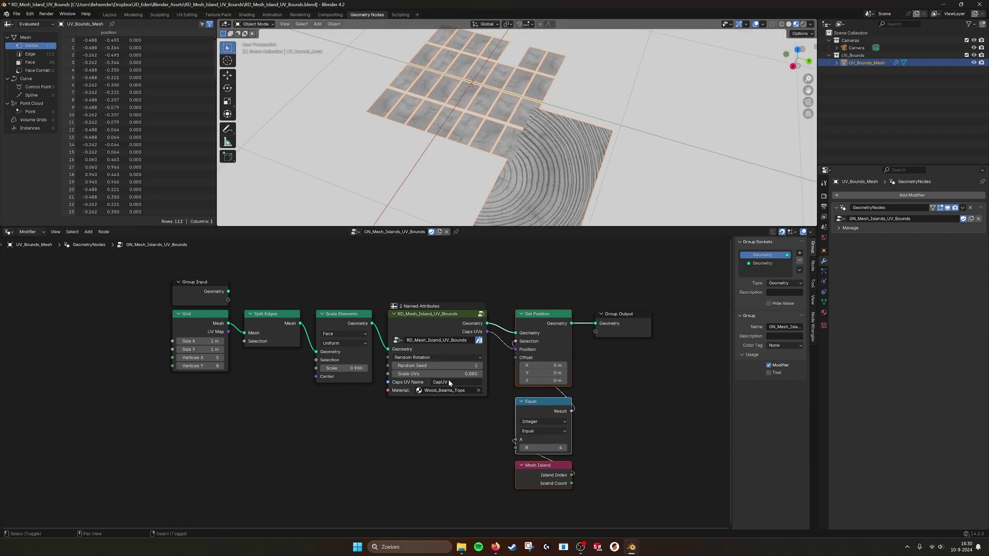
{"action": "left_click_drag", "start_coordinate": [450, 374], "coordinate": [477, 363]}
{"action": "key", "text": "ctrl+z"}
{"action": "left_click", "coordinate": [454, 374]}
{"action": "type", "text": "1"}
{"action": "key", "text": "Return"}
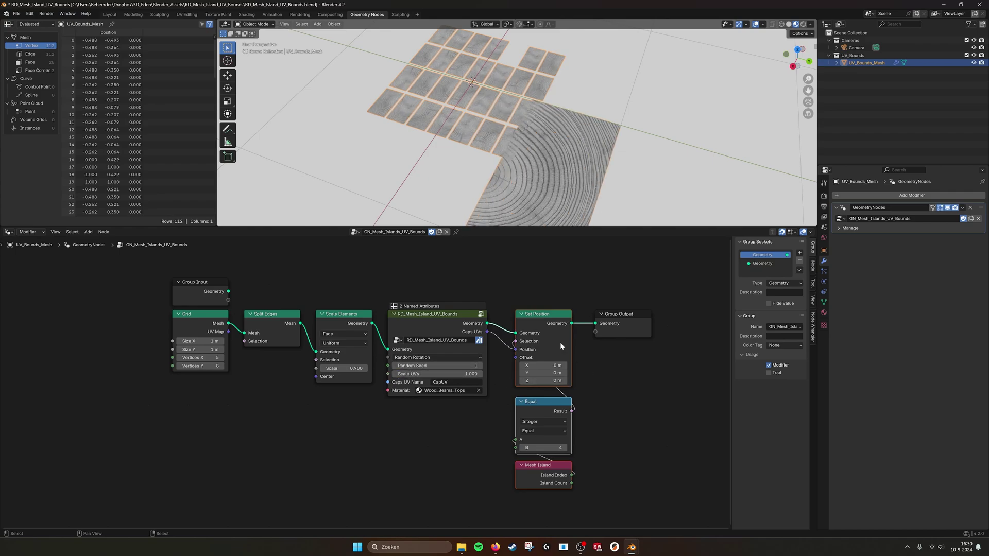
Mute the Set Position, Equal and Mesh Island nodes again.
{"action": "scroll", "coordinate": [569, 148], "scroll_direction": "down", "scroll_amount": 2}
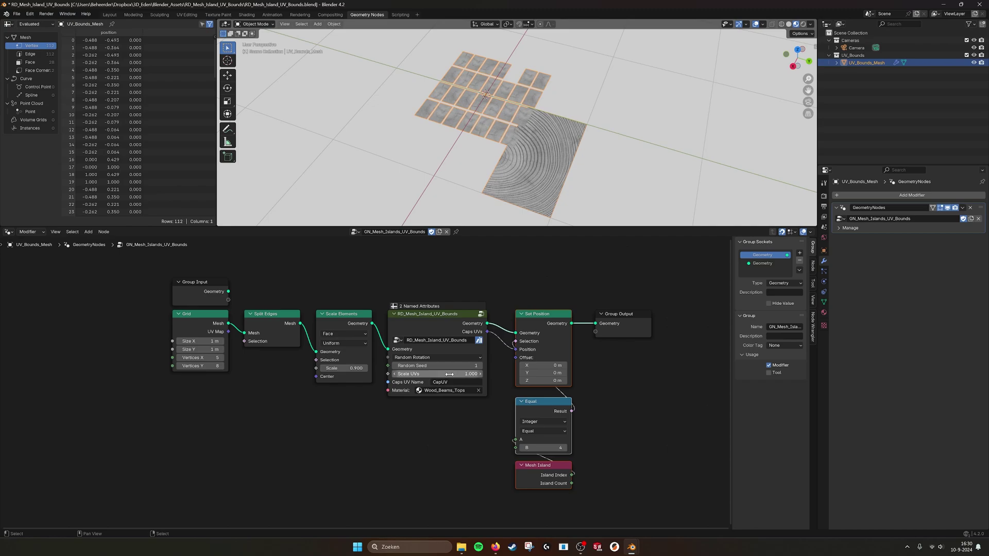
{"action": "left_click_drag", "start_coordinate": [523, 295], "coordinate": [573, 492]}
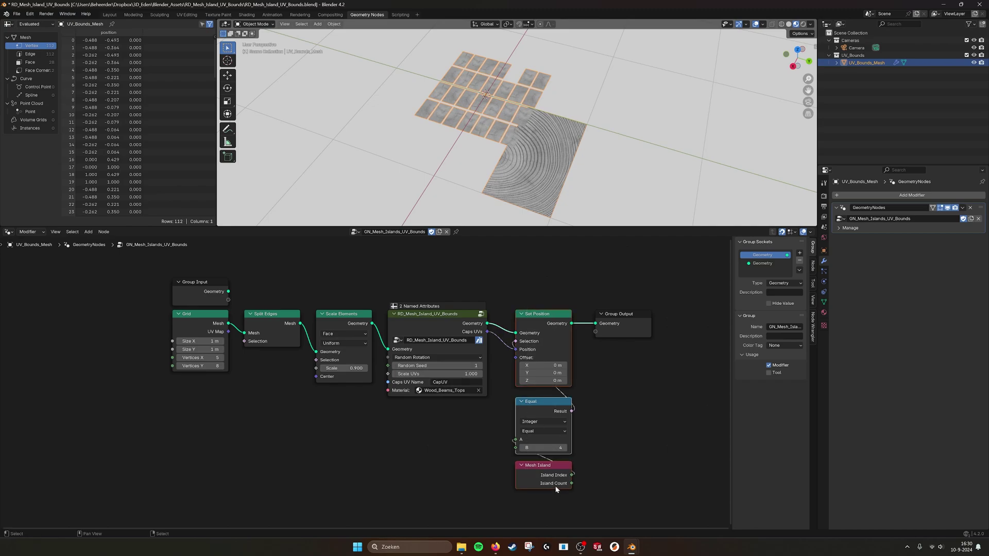
{"action": "key", "text": "m"}
Open the RD_Mesh_Island_UV_Bounds node group and look over its node tree, including the repeat zone and the UV Unwrap node.
{"action": "scroll", "coordinate": [555, 379], "scroll_direction": "up", "scroll_amount": 3}
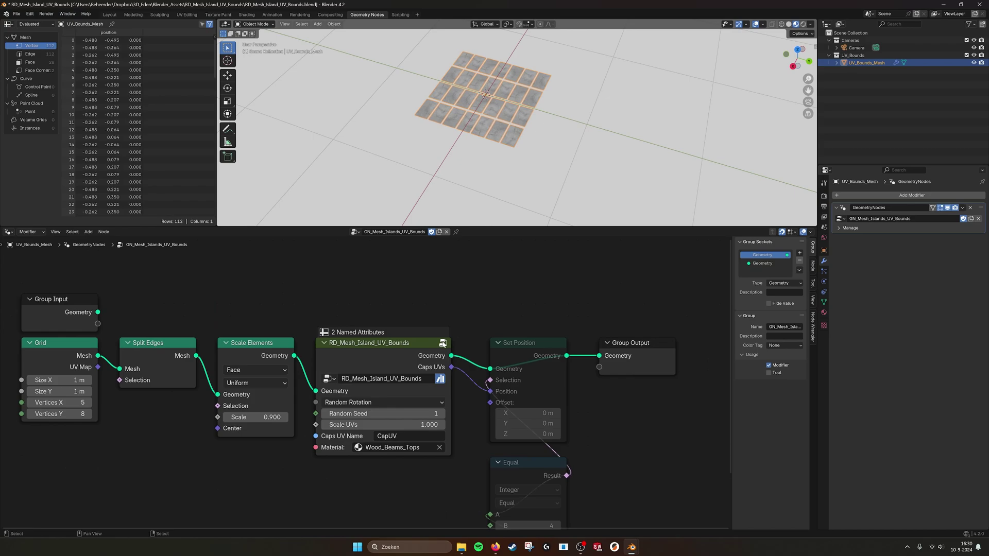
{"action": "left_click", "coordinate": [443, 343]}
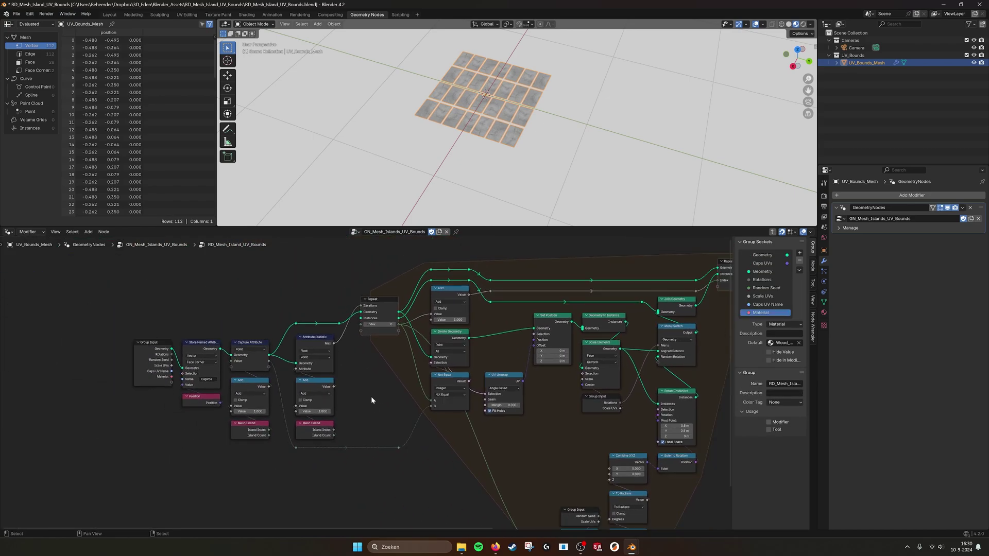
{"action": "scroll", "coordinate": [372, 400], "scroll_direction": "up", "scroll_amount": 6}
{"action": "middle_click_drag", "start_coordinate": [391, 355], "coordinate": [417, 420]}
{"action": "scroll", "coordinate": [409, 339], "scroll_direction": "down", "scroll_amount": 3}
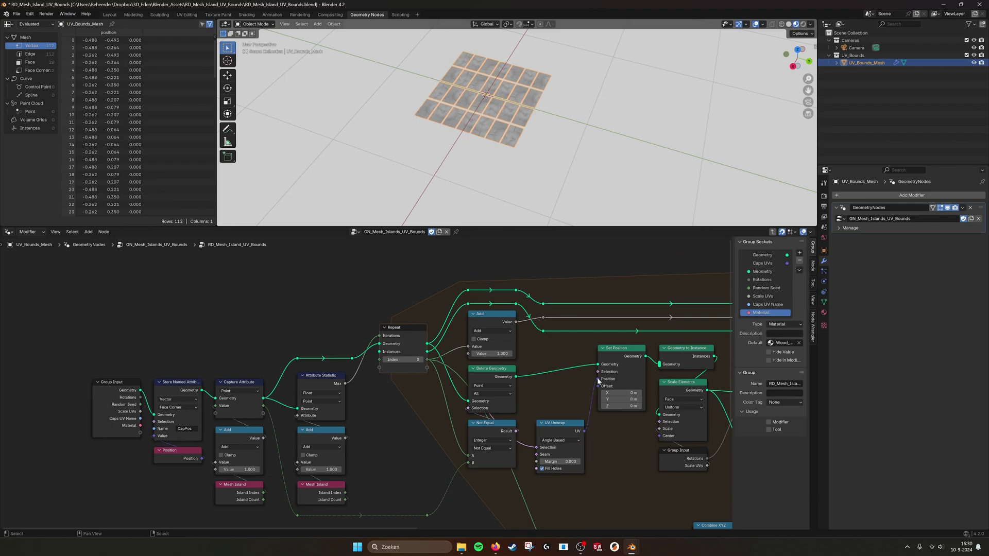
{"action": "middle_click_drag", "start_coordinate": [700, 391], "coordinate": [453, 380]}
{"action": "scroll", "coordinate": [453, 379], "scroll_direction": "down", "scroll_amount": 3}
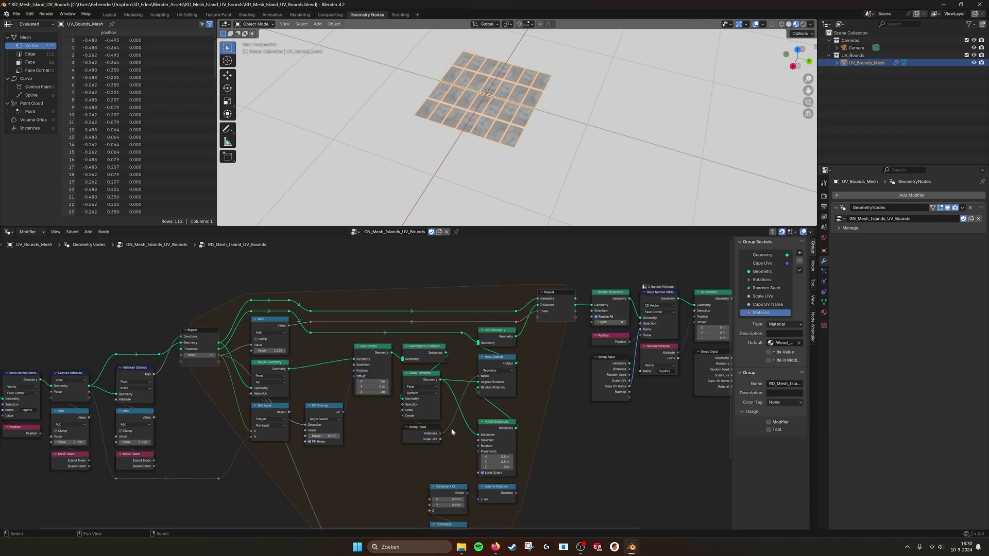
{"action": "middle_click_drag", "start_coordinate": [452, 432], "coordinate": [466, 403]}
{"action": "left_click", "coordinate": [341, 387]}
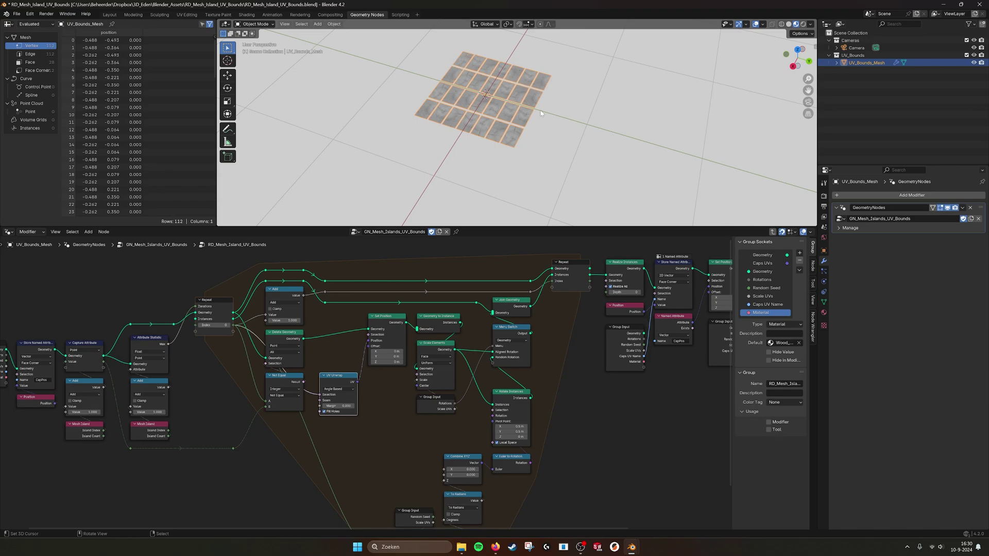
{"action": "scroll", "coordinate": [398, 402], "scroll_direction": "up", "scroll_amount": 5}
{"action": "middle_click_drag", "start_coordinate": [170, 411], "coordinate": [430, 407]}
{"action": "scroll", "coordinate": [431, 407], "scroll_direction": "up", "scroll_amount": 2}
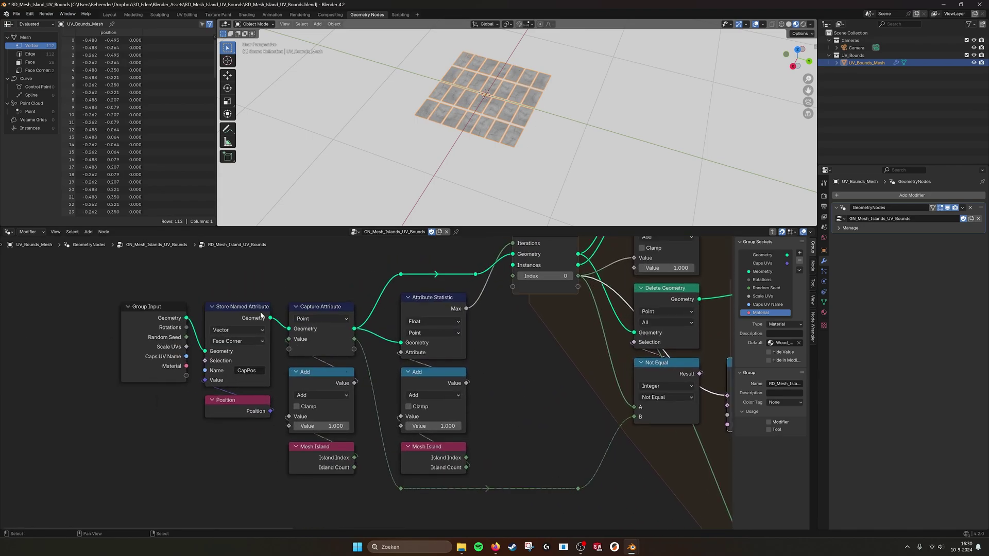
Add a Viewer node fed by Store Named Attribute's Geometry output and place it above the Attribute Statistic node.
{"action": "left_click", "coordinate": [260, 315]}
{"action": "middle_click_drag", "start_coordinate": [284, 278], "coordinate": [266, 321]}
{"action": "left_click_drag", "start_coordinate": [251, 361], "coordinate": [300, 283]}
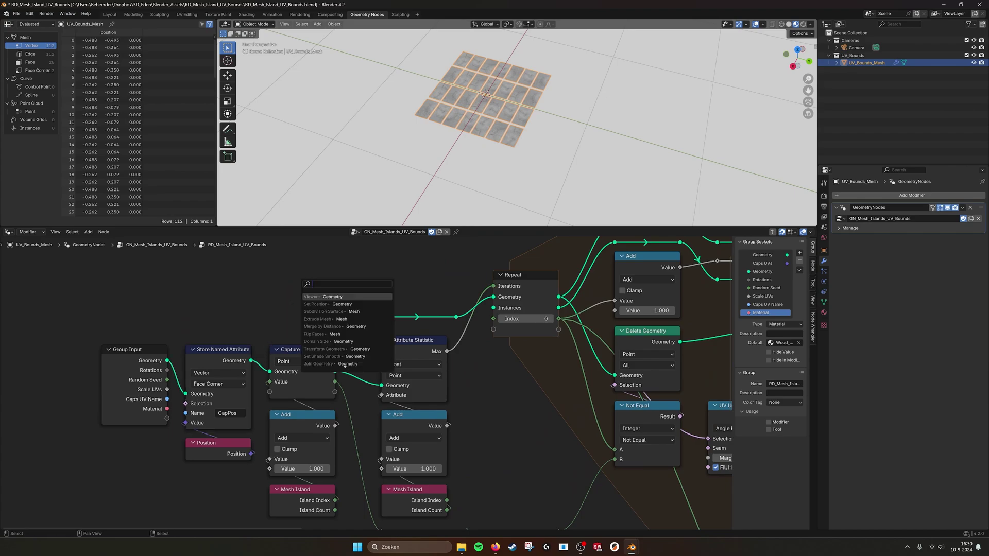
{"action": "left_click", "coordinate": [315, 297]}
{"action": "left_click", "coordinate": [290, 273]}
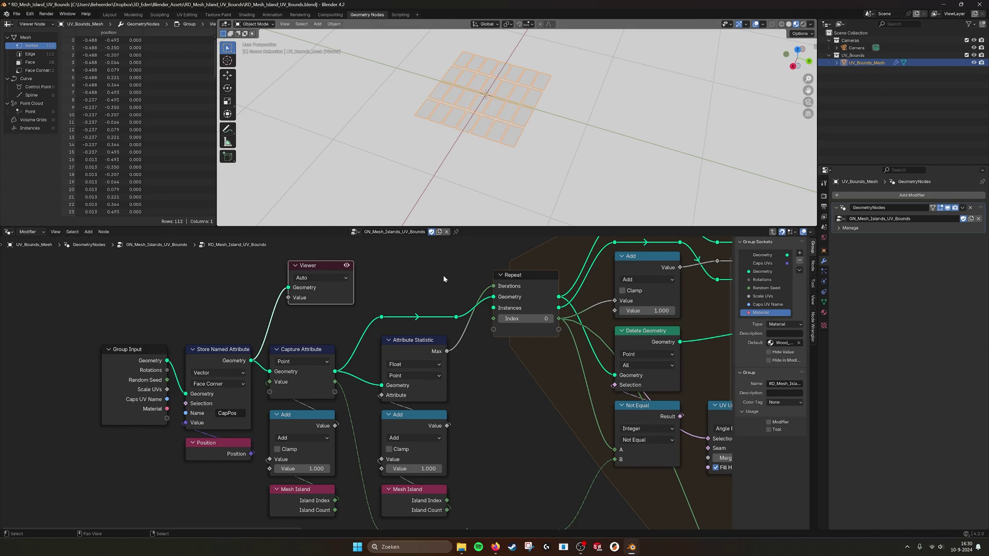
{"action": "left_click_drag", "start_coordinate": [327, 267], "coordinate": [382, 268]}
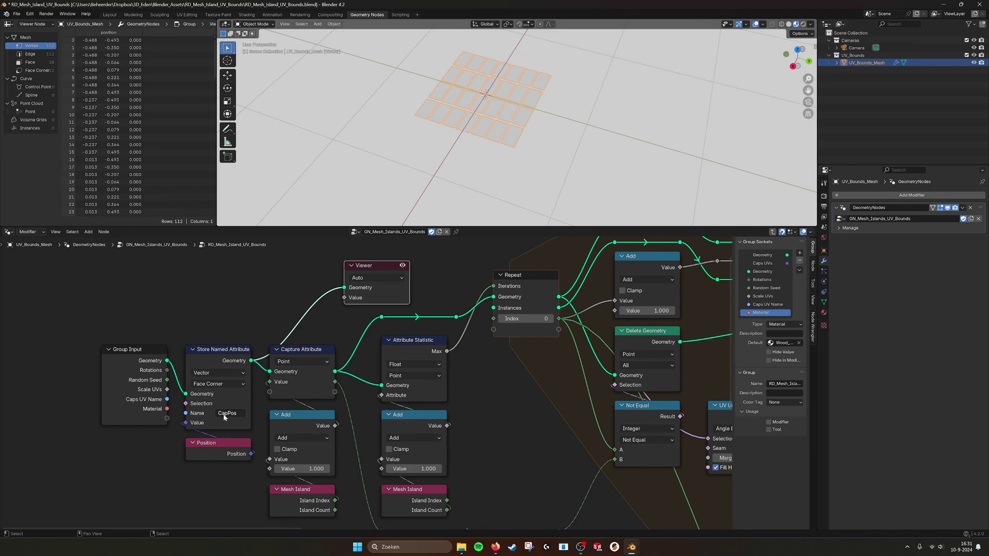
{"action": "left_click_drag", "start_coordinate": [379, 267], "coordinate": [407, 258]}
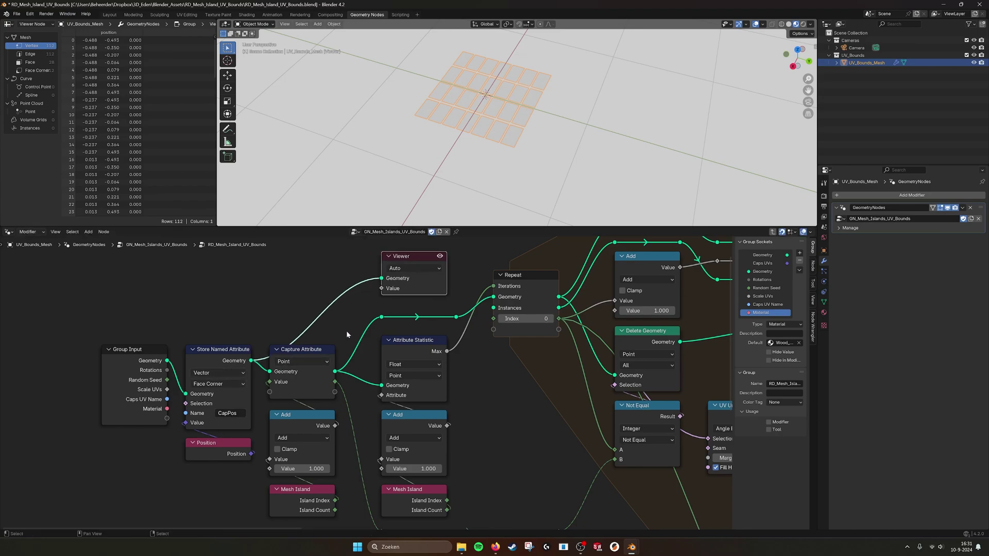
Inspect the Mesh Island node under Capture Attribute and connect Capture Attribute's Geometry output to the Viewer.
{"action": "middle_click_drag", "start_coordinate": [346, 331], "coordinate": [310, 342]}
{"action": "middle_click_drag", "start_coordinate": [299, 390], "coordinate": [304, 362]}
{"action": "left_click", "coordinate": [281, 486]}
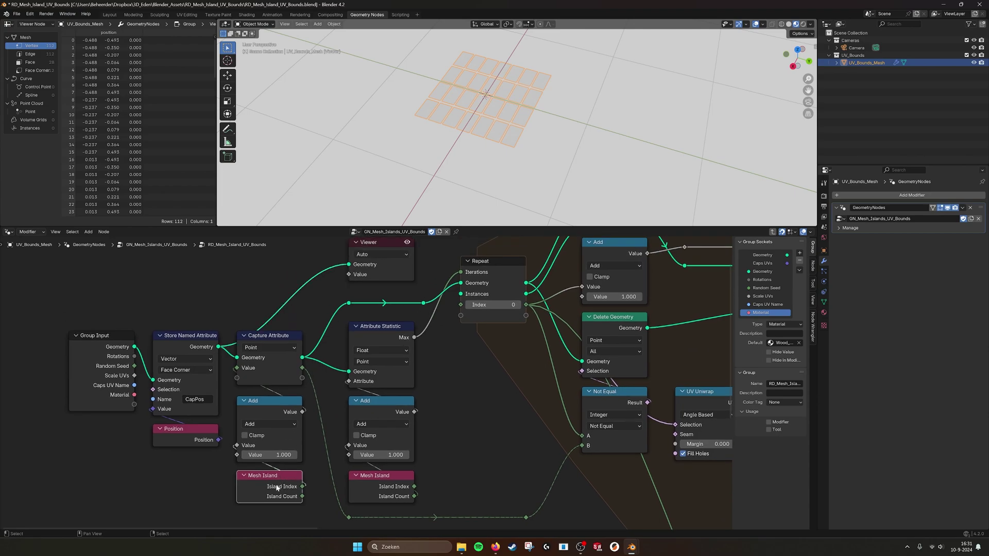
{"action": "middle_click_drag", "start_coordinate": [302, 398], "coordinate": [300, 414]}
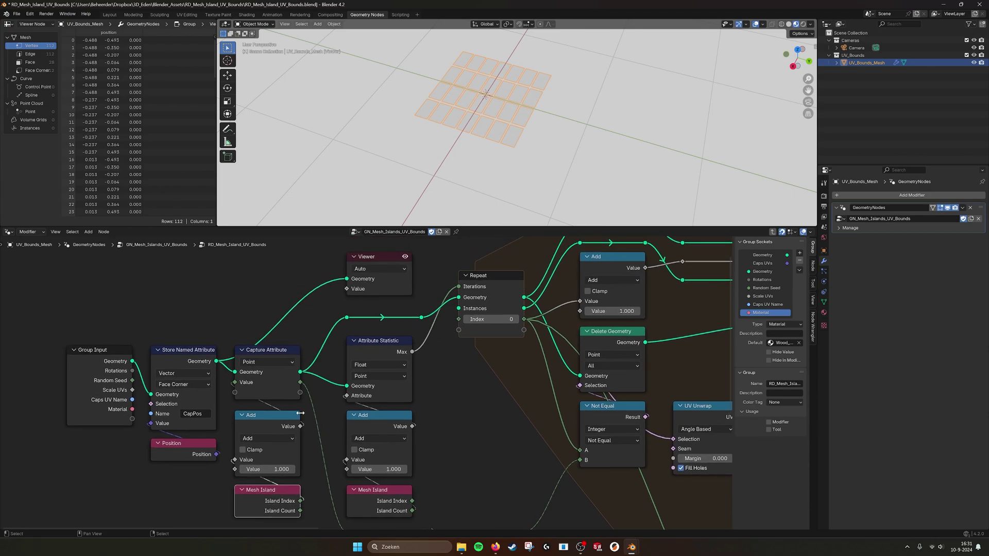
{"action": "left_click_drag", "start_coordinate": [301, 371], "coordinate": [347, 279]}
Follow the captured island index into the repeat zone's Not Equal node, and delete the Viewer node.
{"action": "middle_click_drag", "start_coordinate": [373, 257], "coordinate": [279, 306]}
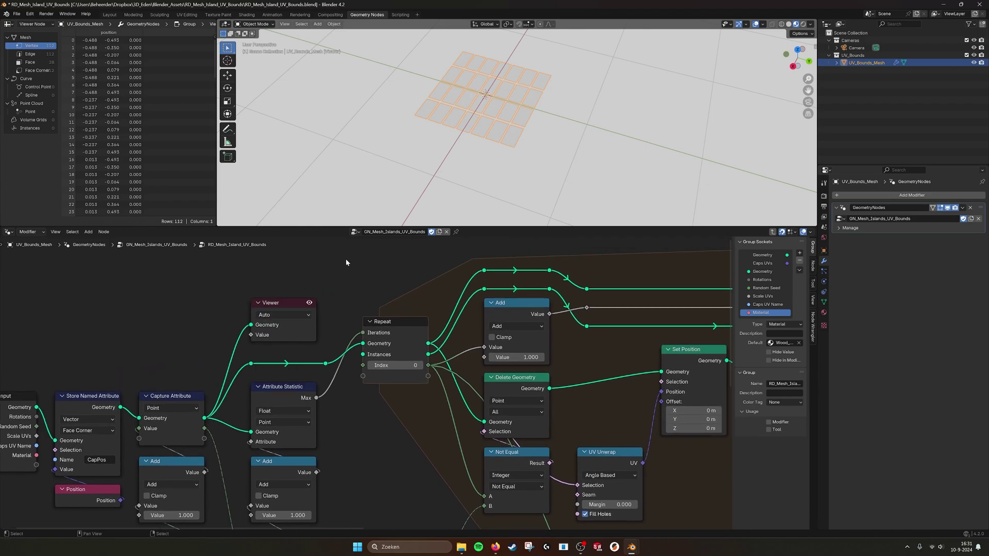
{"action": "middle_click_drag", "start_coordinate": [237, 489], "coordinate": [231, 418]}
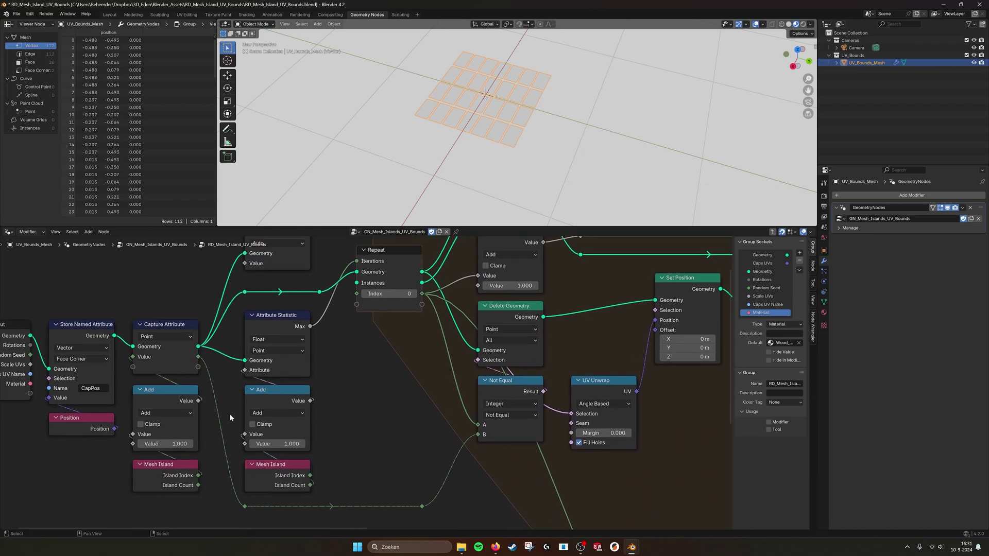
{"action": "middle_click_drag", "start_coordinate": [521, 392], "coordinate": [337, 435]}
{"action": "scroll", "coordinate": [337, 435], "scroll_direction": "down", "scroll_amount": 5}
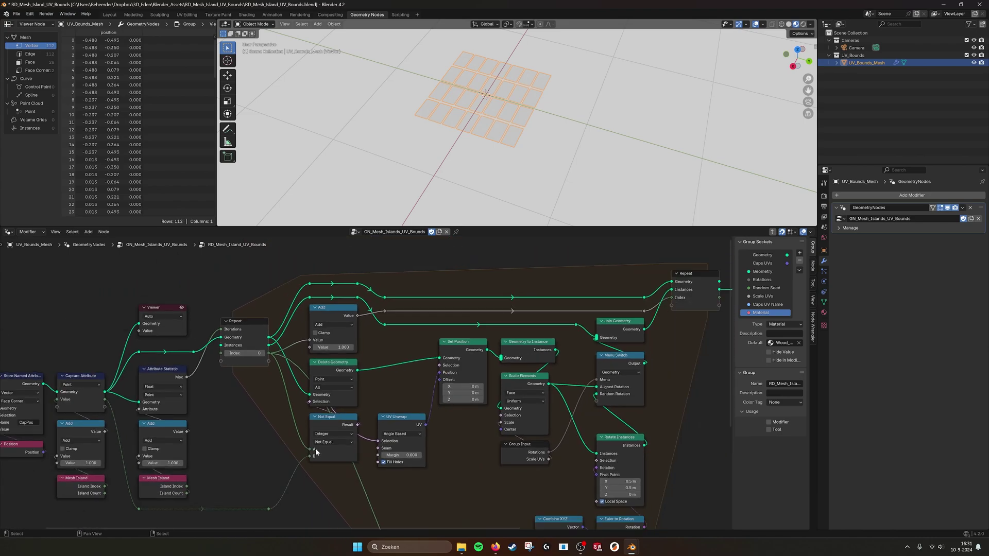
{"action": "middle_click_drag", "start_coordinate": [425, 438], "coordinate": [386, 416]}
{"action": "left_click_drag", "start_coordinate": [109, 279], "coordinate": [163, 304]}
{"action": "key", "text": "x"}
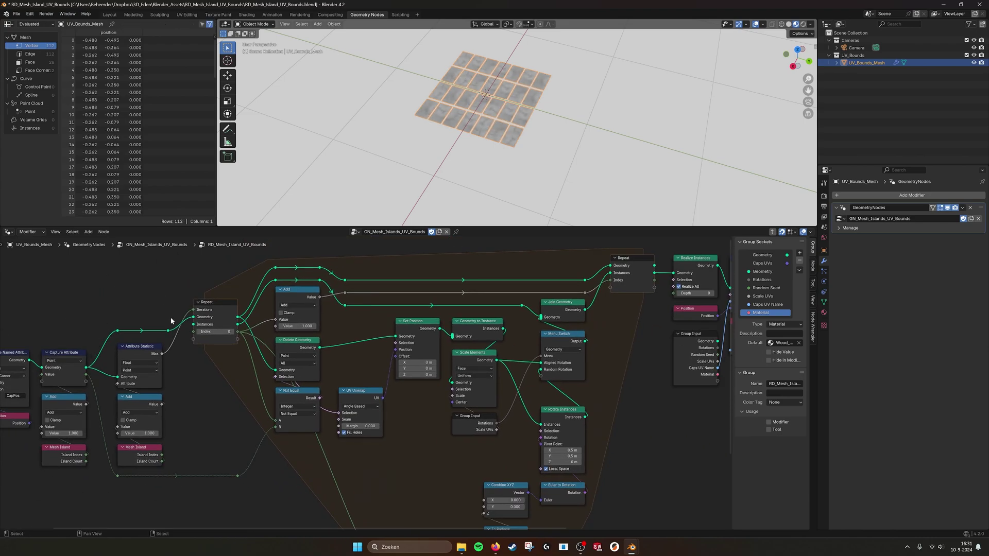
Examine how the second Mesh Island, its Add node and Attribute Statistic's Max drive the repeat zone's Iterations.
{"action": "scroll", "coordinate": [243, 323], "scroll_direction": "up", "scroll_amount": 1}
{"action": "middle_click_drag", "start_coordinate": [243, 322], "coordinate": [316, 357]}
{"action": "scroll", "coordinate": [315, 357], "scroll_direction": "up", "scroll_amount": 1}
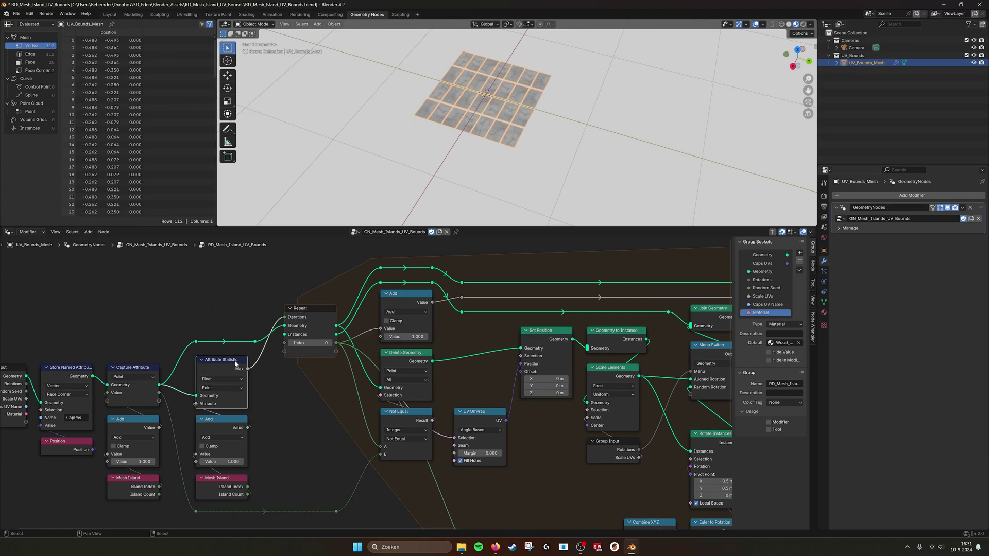
{"action": "middle_click_drag", "start_coordinate": [225, 493], "coordinate": [237, 482]}
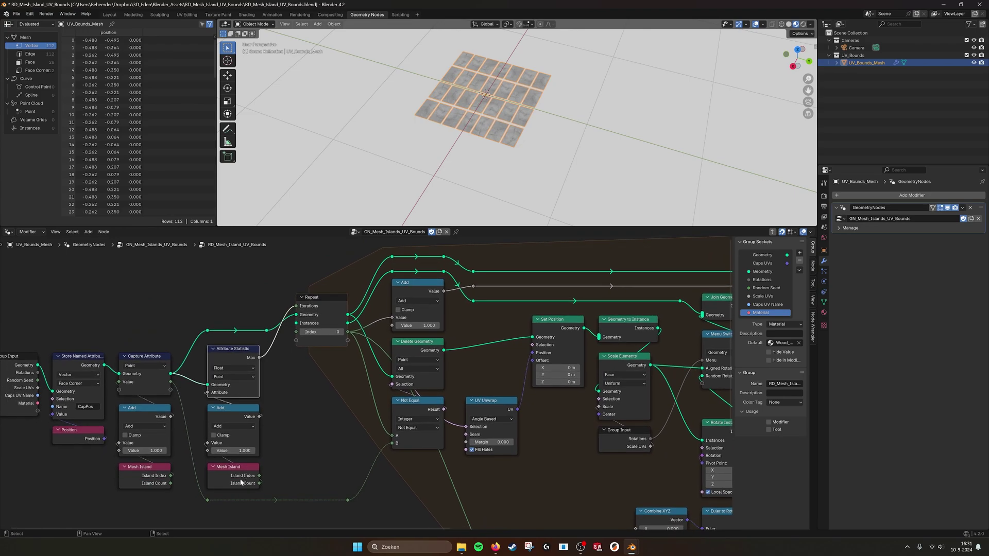
{"action": "left_click", "coordinate": [237, 482]}
{"action": "left_click", "coordinate": [233, 417]}
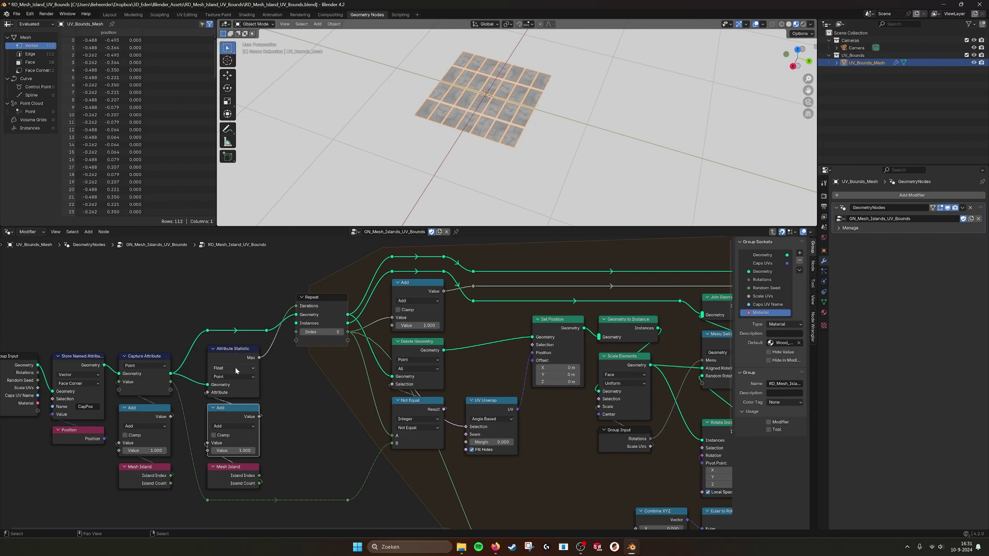
{"action": "left_click", "coordinate": [242, 352]}
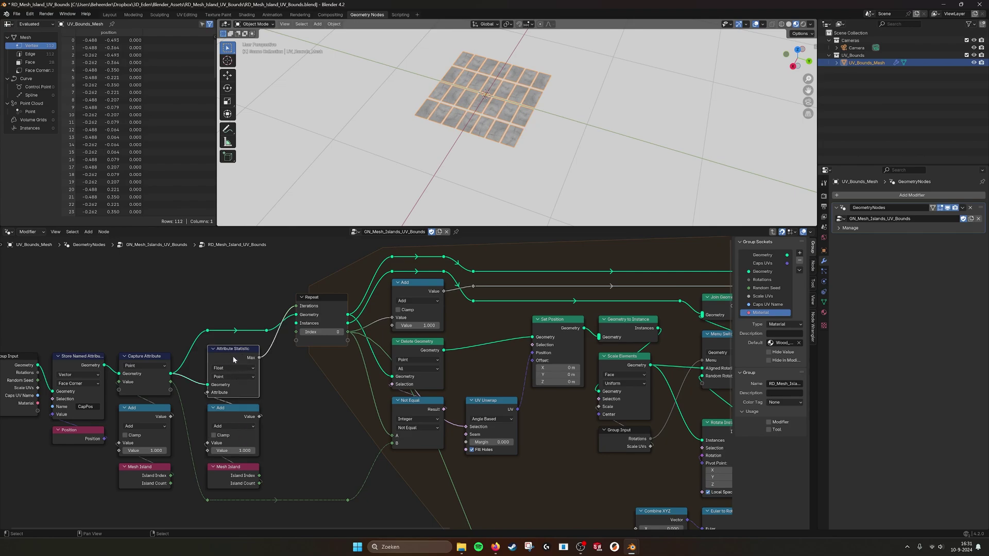
{"action": "left_click", "coordinate": [294, 377]}
{"action": "middle_click_drag", "start_coordinate": [376, 415], "coordinate": [267, 406]}
{"action": "scroll", "coordinate": [281, 406], "scroll_direction": "down", "scroll_amount": 1}
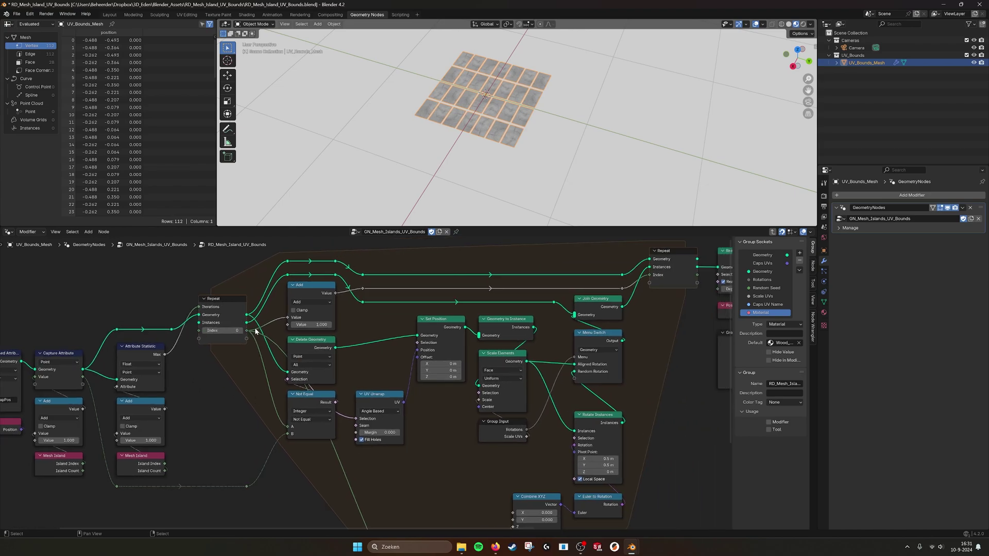
Examine the repeat zone's Index with its Add node, and the Delete Geometry node with its Not Equal comparison.
{"action": "left_click", "coordinate": [304, 289]}
{"action": "middle_click_drag", "start_coordinate": [392, 326], "coordinate": [282, 339]}
{"action": "scroll", "coordinate": [282, 340], "scroll_direction": "down", "scroll_amount": 1}
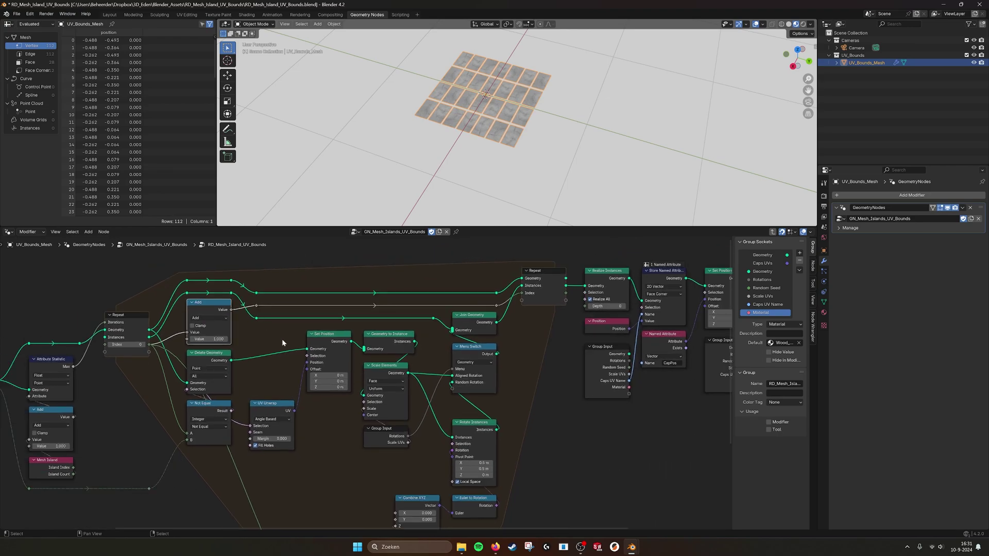
{"action": "left_click", "coordinate": [136, 319]}
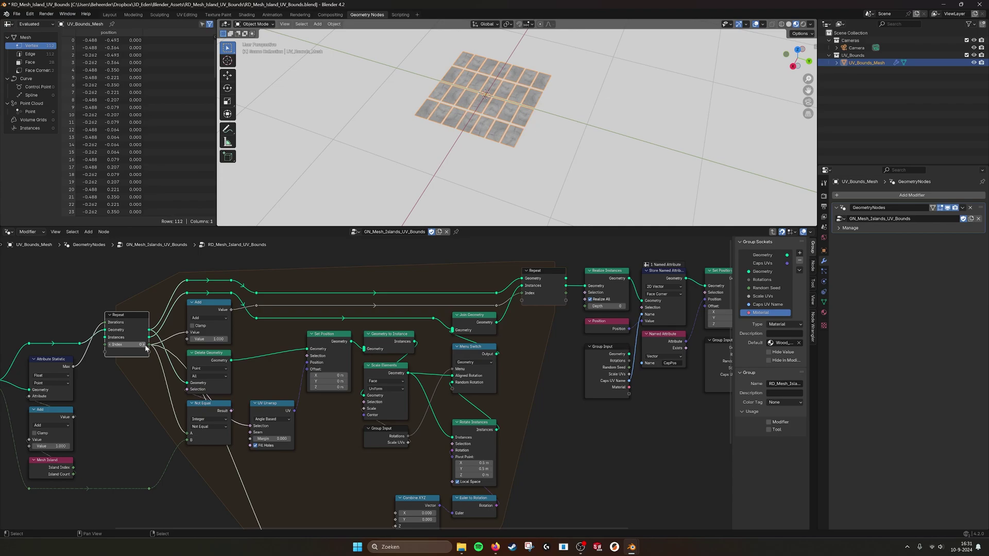
{"action": "left_click", "coordinate": [206, 311]}
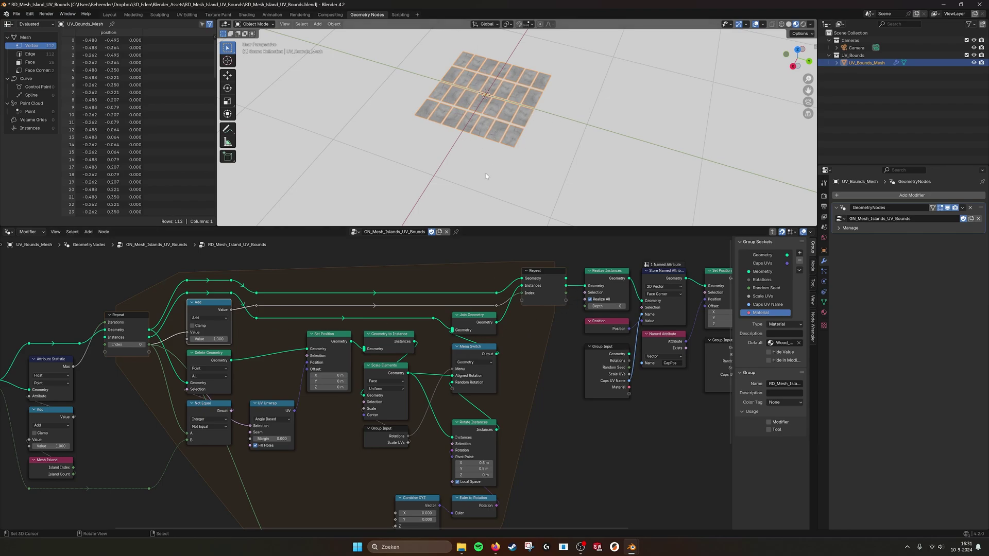
{"action": "left_click", "coordinate": [216, 360]}
{"action": "middle_click_drag", "start_coordinate": [215, 360], "coordinate": [225, 348]}
{"action": "left_click", "coordinate": [214, 393]}
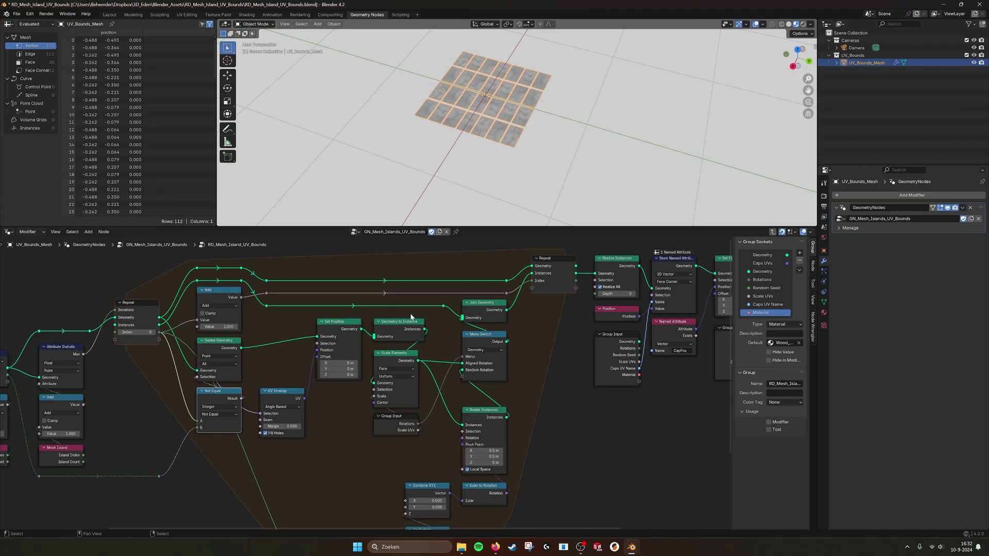
Examine the Set Position node driven by UV Unwrap inside the repeat zone, and the instancing nodes that follow it.
{"action": "middle_click_drag", "start_coordinate": [347, 323], "coordinate": [315, 289]}
{"action": "left_click", "coordinate": [315, 290]}
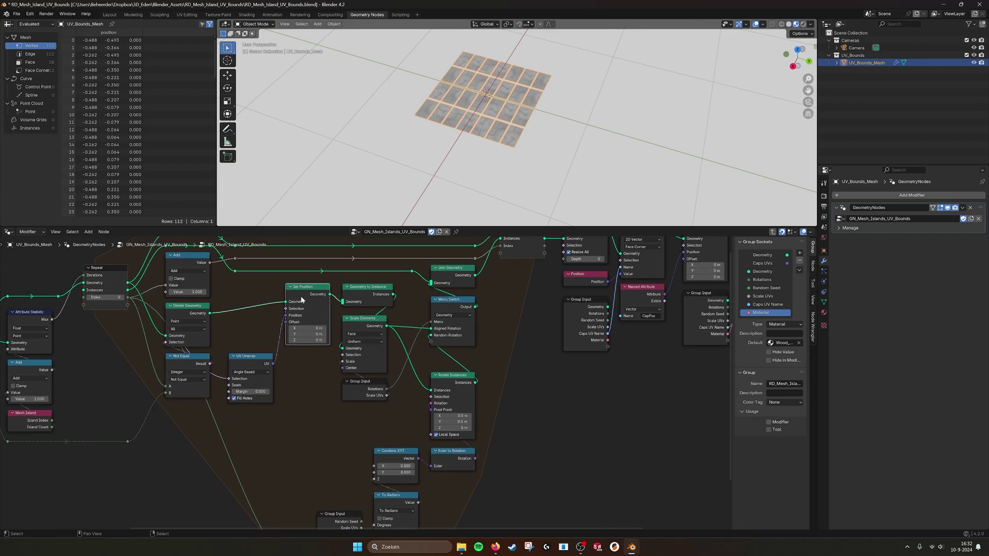
{"action": "left_click", "coordinate": [263, 364]}
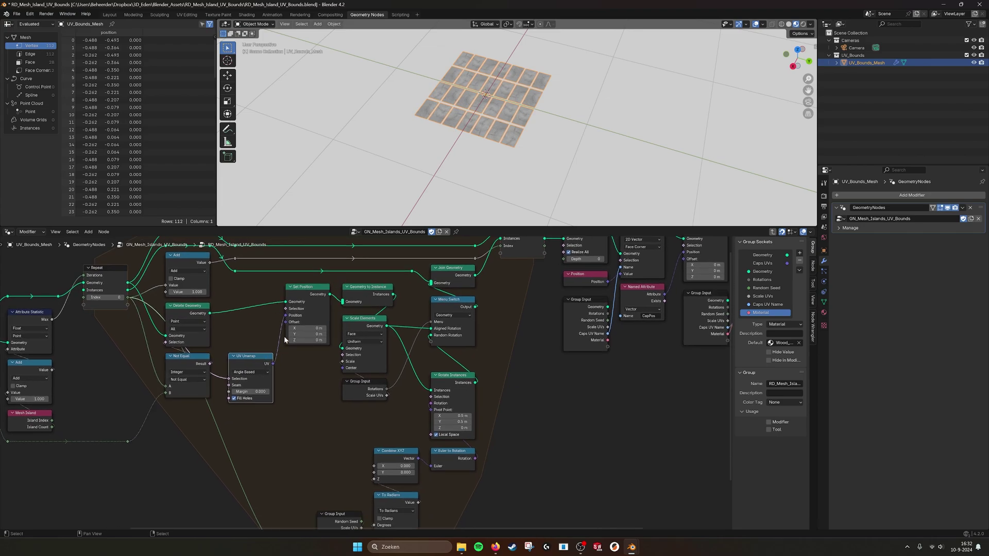
{"action": "middle_click_drag", "start_coordinate": [258, 361], "coordinate": [227, 385]}
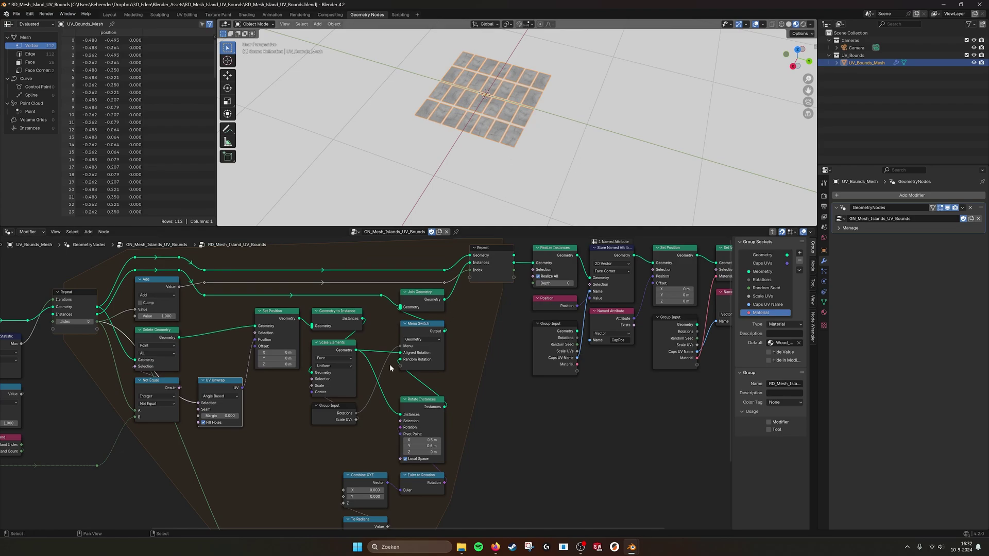
{"action": "scroll", "coordinate": [342, 353], "scroll_direction": "down", "scroll_amount": 1}
{"action": "middle_click_drag", "start_coordinate": [389, 365], "coordinate": [373, 333]}
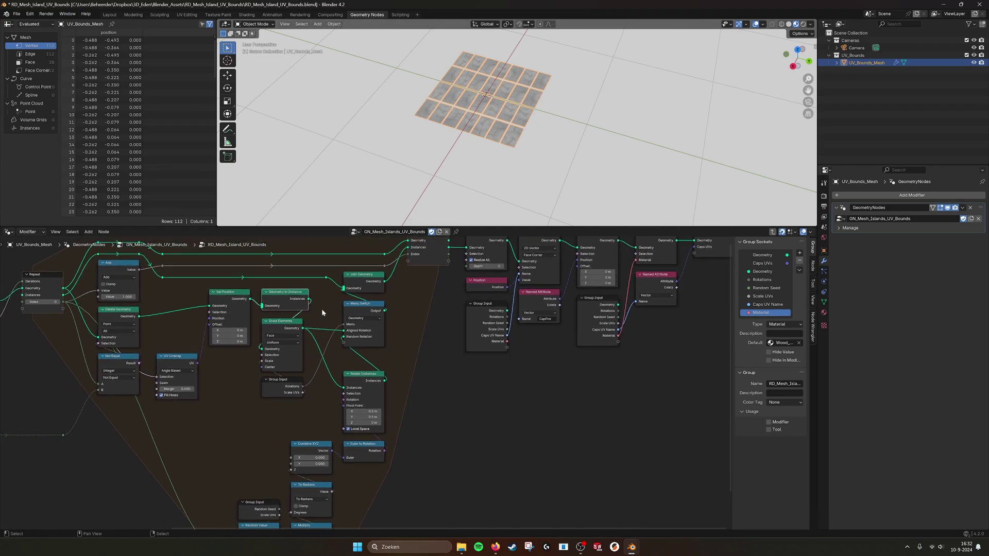
Examine the Scale Elements node in the repeat zone and the Group Input that supplies its Scale UVs value.
{"action": "scroll", "coordinate": [320, 305], "scroll_direction": "up", "scroll_amount": 2}
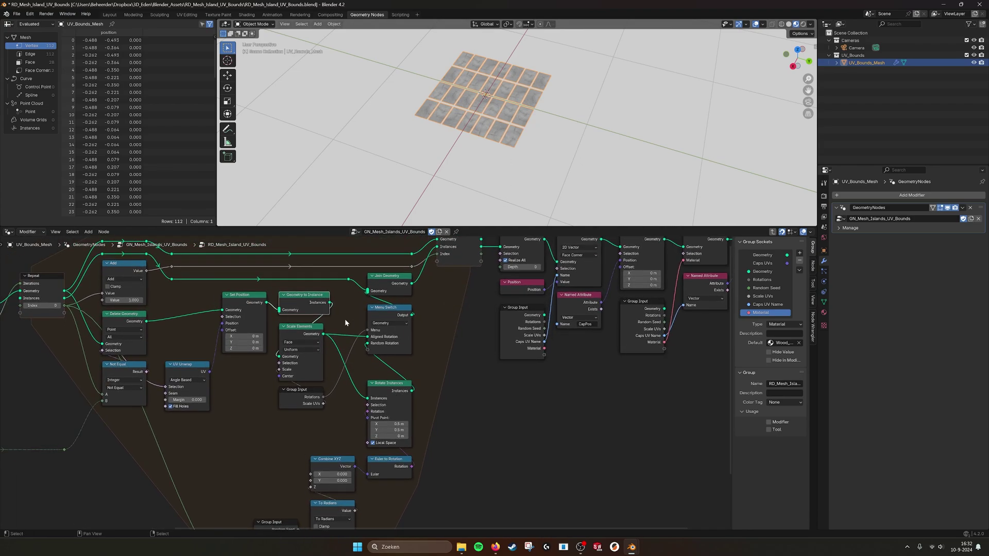
{"action": "left_click", "coordinate": [313, 333]}
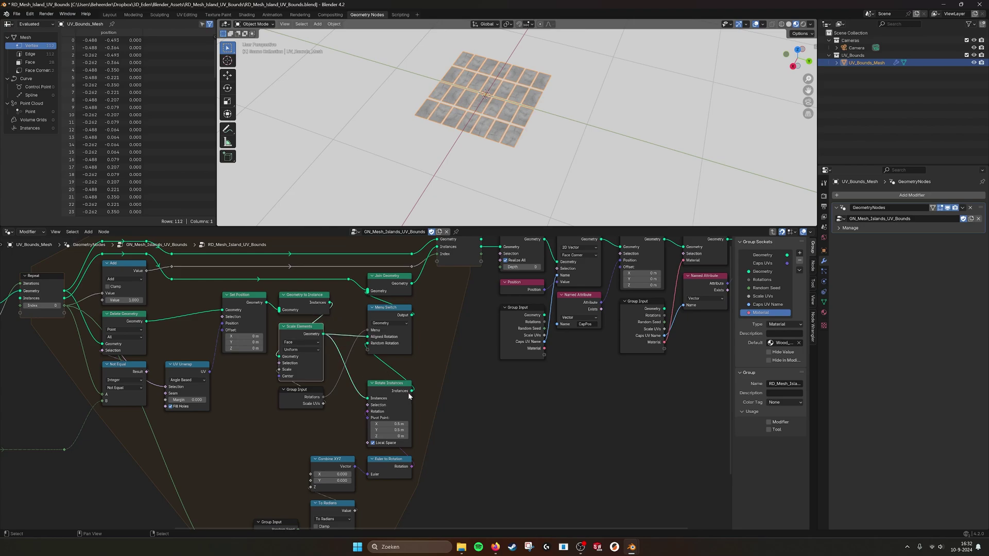
{"action": "middle_click_drag", "start_coordinate": [352, 409], "coordinate": [360, 401]}
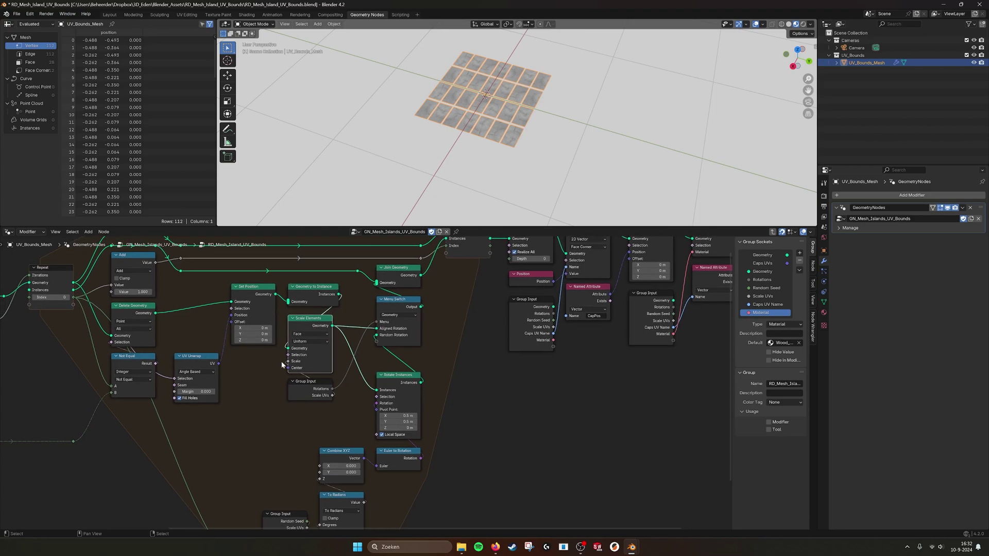
{"action": "left_click", "coordinate": [307, 387]}
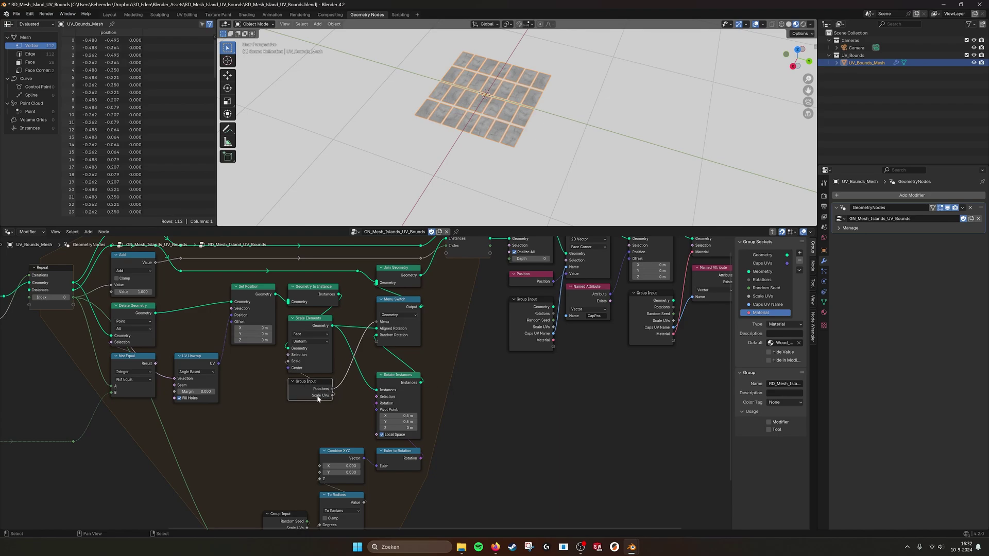
{"action": "left_click", "coordinate": [310, 327]}
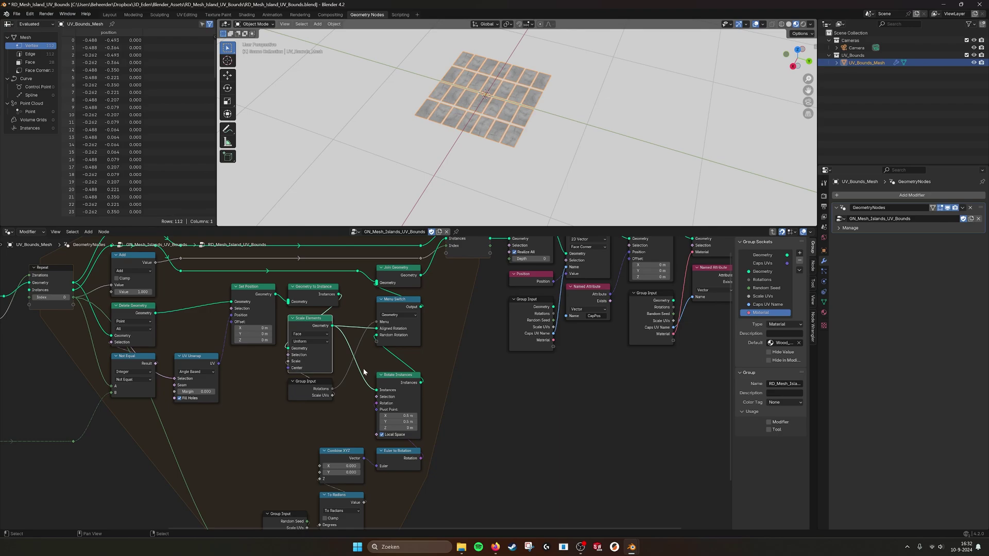
Examine the Menu Switch between Aligned and Random Rotation, and the Group Input and Random Value nodes behind the random rotation.
{"action": "scroll", "coordinate": [364, 373], "scroll_direction": "up", "scroll_amount": 1}
{"action": "middle_click_drag", "start_coordinate": [364, 373], "coordinate": [355, 364]}
{"action": "scroll", "coordinate": [355, 363], "scroll_direction": "down", "scroll_amount": 1}
{"action": "left_click", "coordinate": [390, 296]}
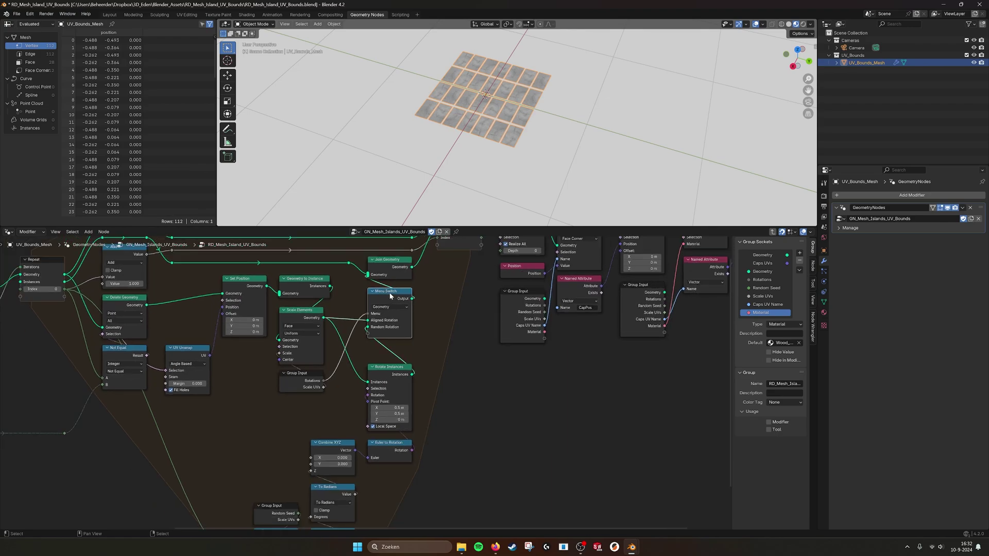
{"action": "middle_click_drag", "start_coordinate": [400, 389], "coordinate": [400, 377]}
{"action": "middle_click_drag", "start_coordinate": [356, 471], "coordinate": [368, 435]}
{"action": "left_click", "coordinate": [291, 470]}
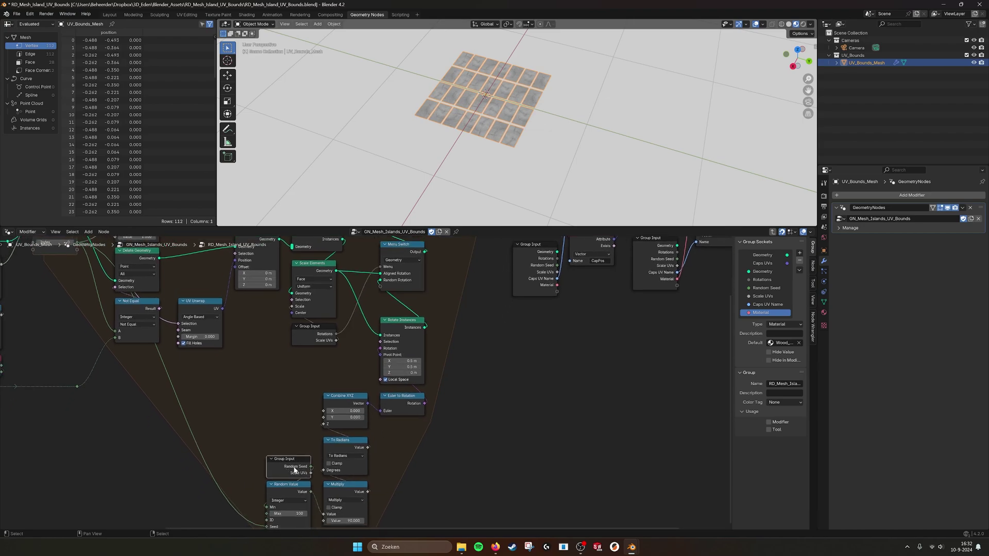
{"action": "scroll", "coordinate": [299, 461], "scroll_direction": "down", "scroll_amount": 2, "text": "shift"}
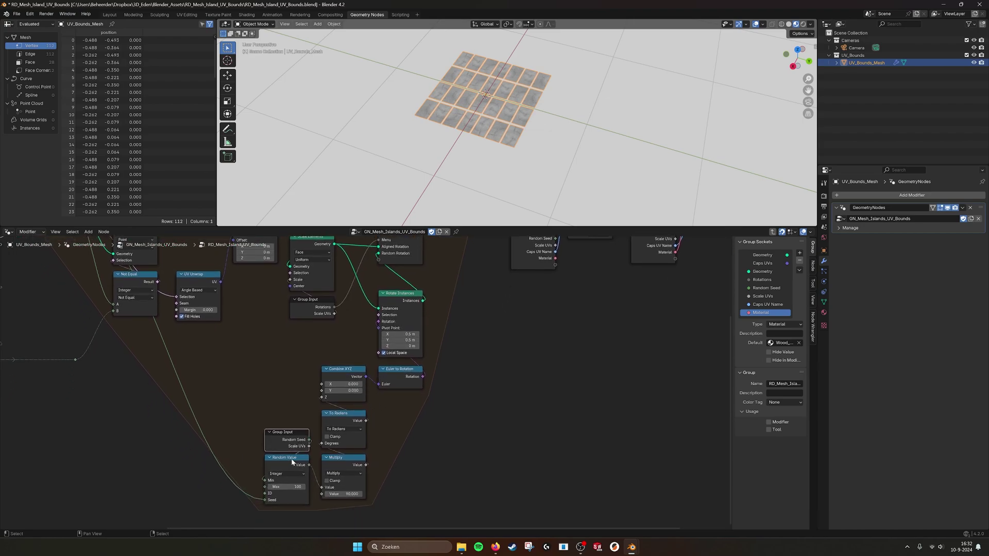
{"action": "left_click", "coordinate": [291, 466]}
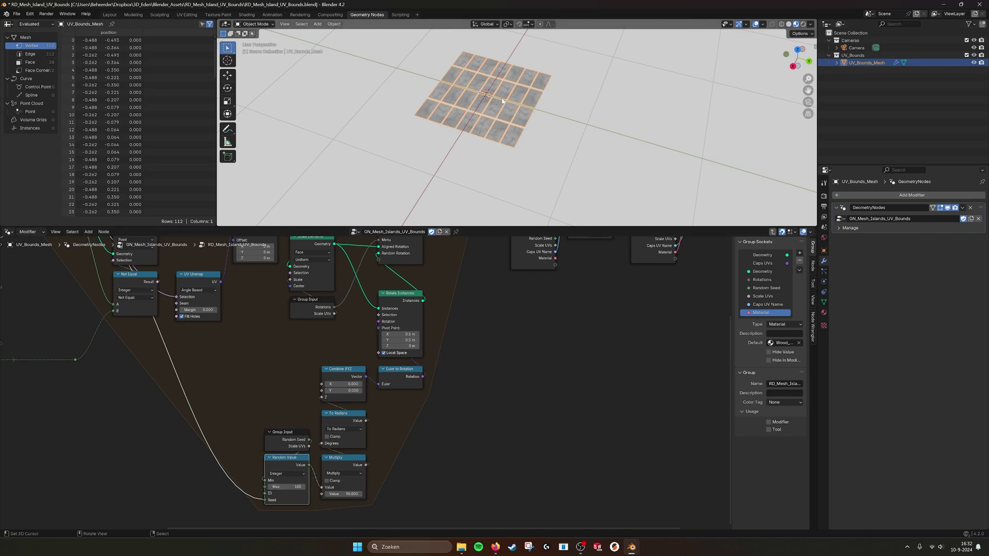
Set the value of the Multiply node fed by Random Value to 90.
{"action": "middle_click_drag", "start_coordinate": [457, 289], "coordinate": [462, 296]}
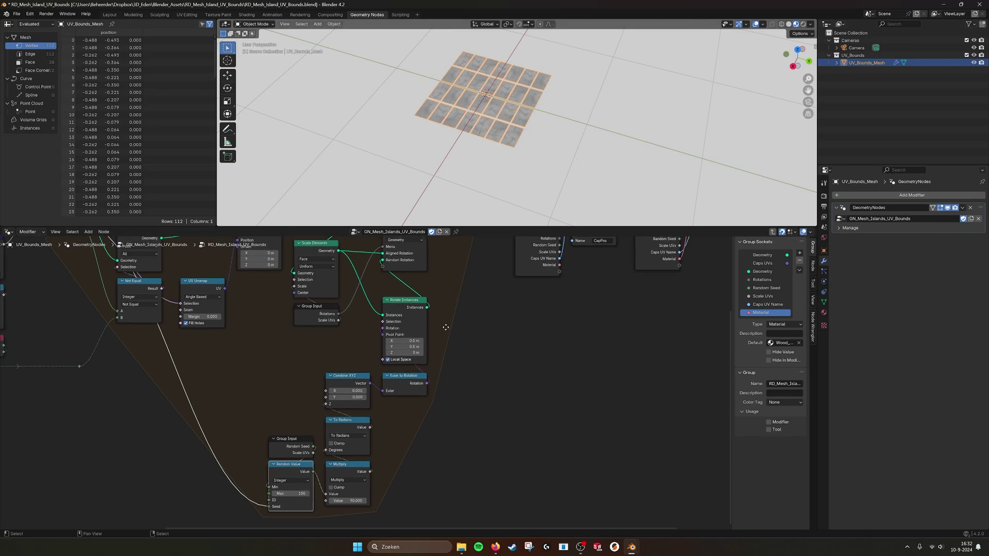
{"action": "left_click", "coordinate": [349, 473]}
{"action": "left_click", "coordinate": [351, 501]}
{"action": "type", "text": "90"}
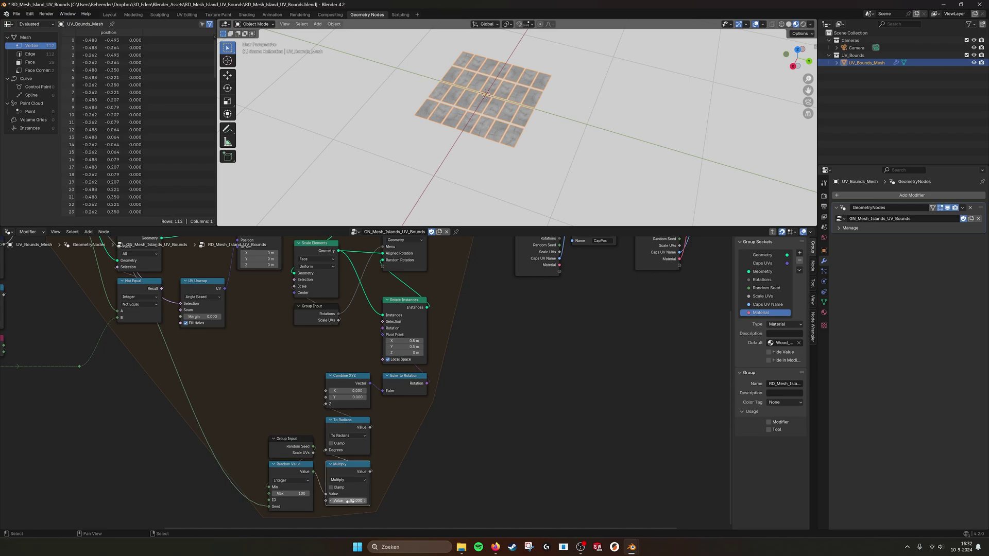
{"action": "key", "text": "Return"}
Examine how To Radians, Combine XYZ and Euler to Rotation drive the Rotate Instances node.
{"action": "middle_click_drag", "start_coordinate": [355, 454], "coordinate": [355, 469]}
{"action": "left_click", "coordinate": [347, 438]}
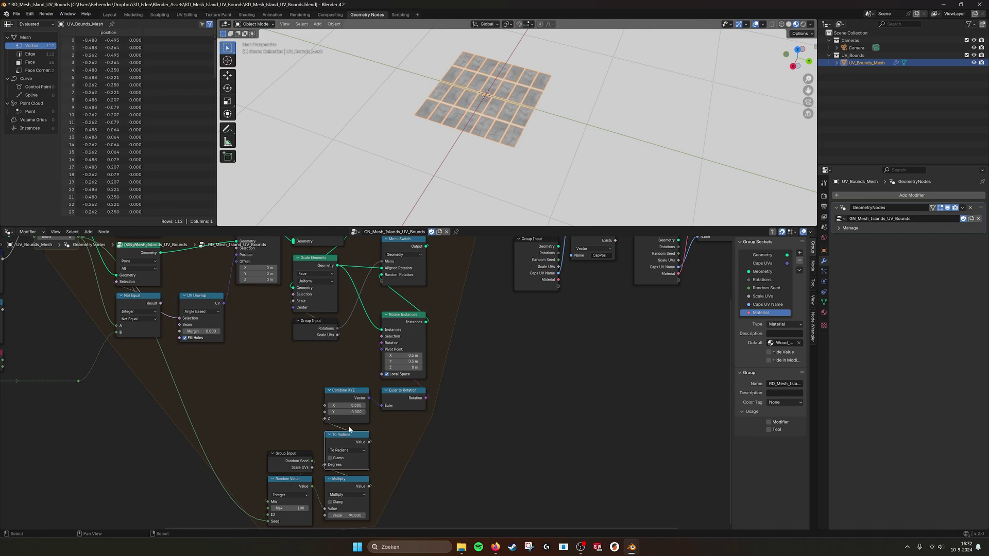
{"action": "left_click", "coordinate": [346, 396]}
{"action": "left_click", "coordinate": [402, 319]}
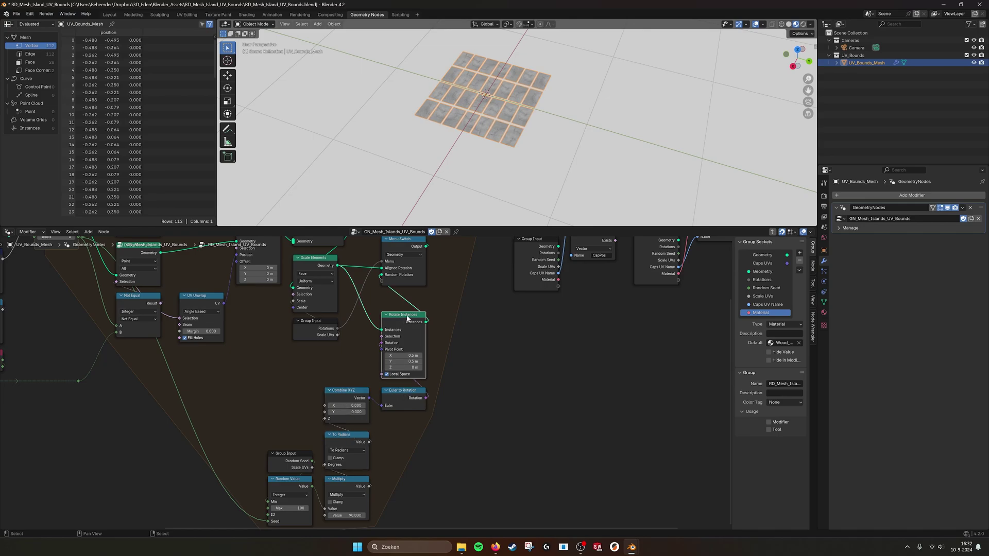
{"action": "middle_click_drag", "start_coordinate": [402, 319], "coordinate": [404, 346]}
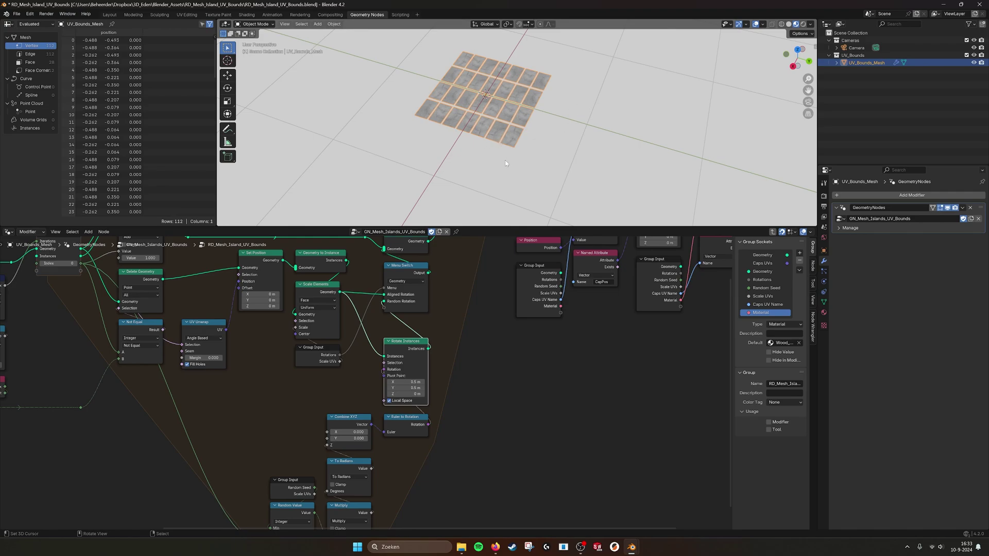
{"action": "middle_click_drag", "start_coordinate": [488, 308], "coordinate": [488, 320]}
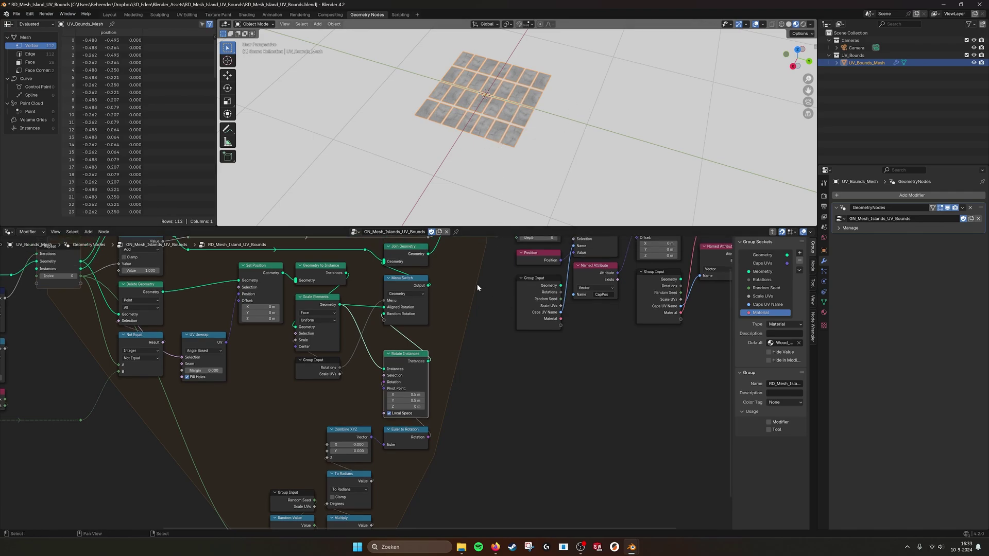
Examine how Menu Switch and Join Geometry feed the Repeat output, and the Realize Instances node after it.
{"action": "middle_click_drag", "start_coordinate": [477, 284], "coordinate": [465, 338]}
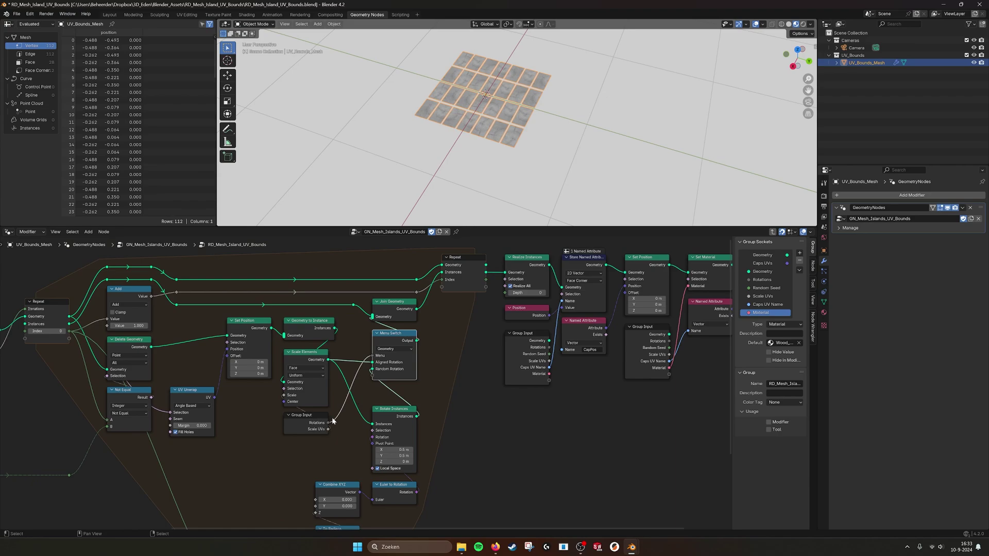
{"action": "scroll", "coordinate": [425, 384], "scroll_direction": "up", "scroll_amount": 2}
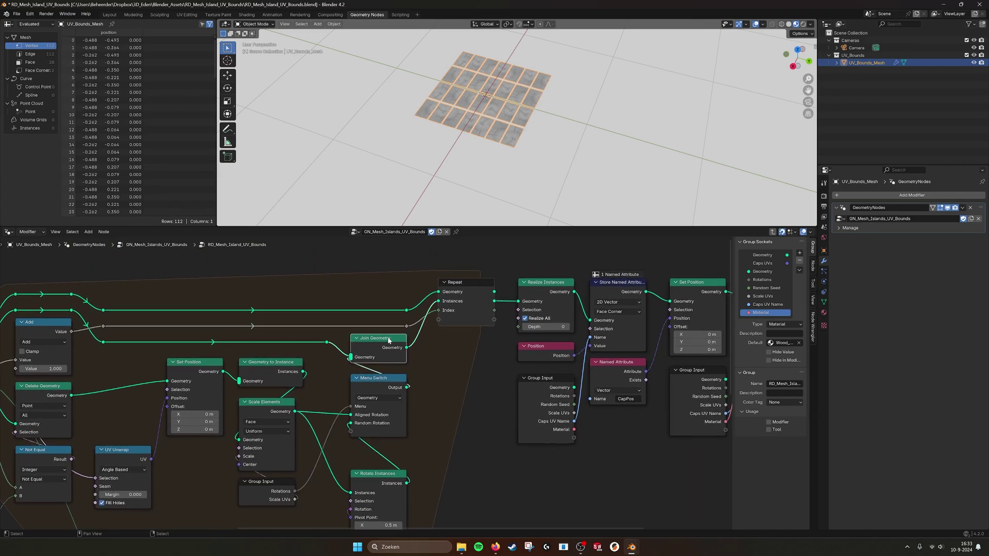
{"action": "middle_click_drag", "start_coordinate": [468, 327], "coordinate": [417, 341]}
{"action": "left_click", "coordinate": [413, 304]}
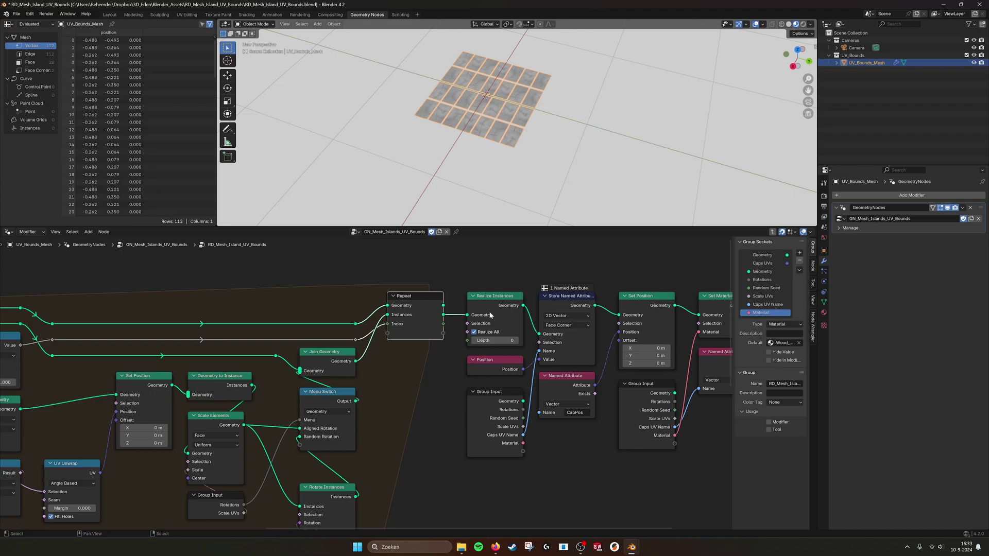
{"action": "scroll", "coordinate": [386, 306], "scroll_direction": "down", "scroll_amount": 1}
{"action": "middle_click_drag", "start_coordinate": [489, 312], "coordinate": [335, 329]}
{"action": "left_click", "coordinate": [374, 312]}
{"action": "middle_click_drag", "start_coordinate": [445, 319], "coordinate": [393, 310]}
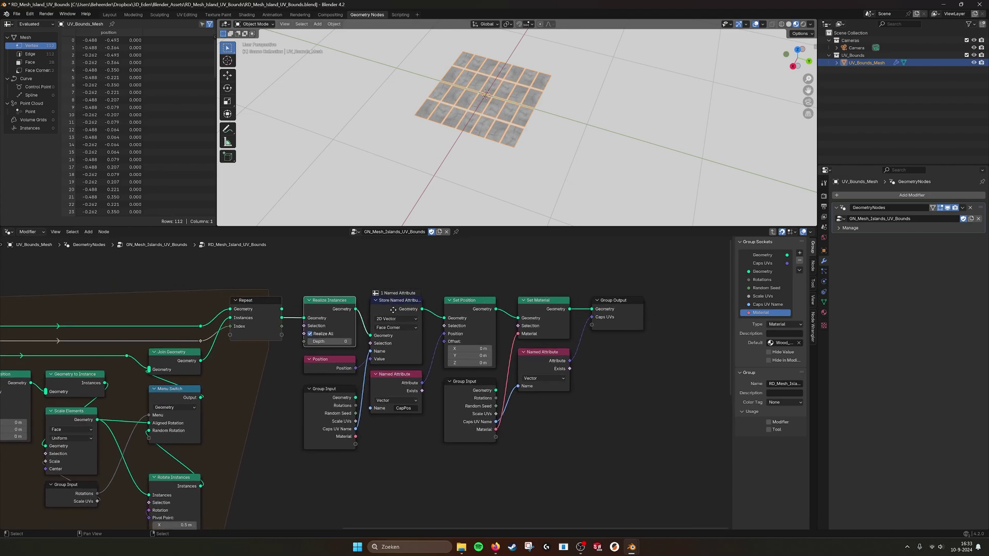
Examine the Store Named Attribute node with its Position value and the Caps UV Name from Group Input.
{"action": "scroll", "coordinate": [395, 307], "scroll_direction": "up", "scroll_amount": 2}
{"action": "left_click", "coordinate": [398, 305]}
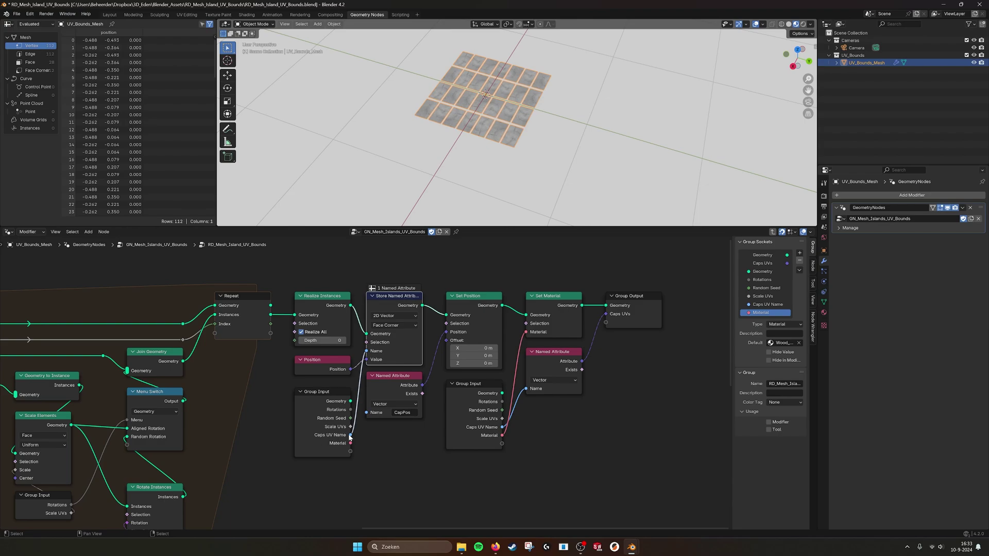
{"action": "left_click", "coordinate": [392, 438]}
Mute the Set Position node before Set Material and show the mesh in wireframe shading.
{"action": "left_click", "coordinate": [481, 306]}
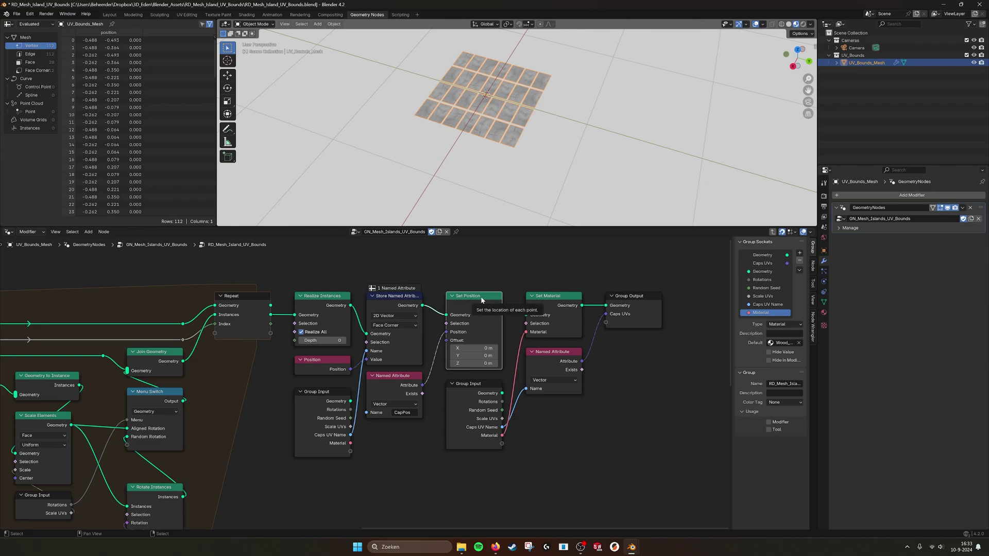
{"action": "key", "text": "m"}
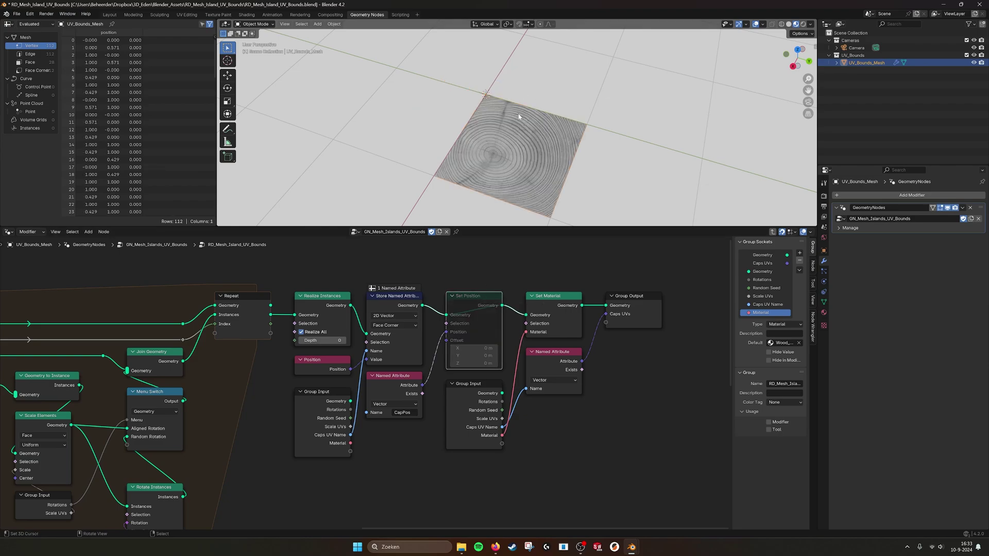
{"action": "left_click", "coordinate": [781, 24]}
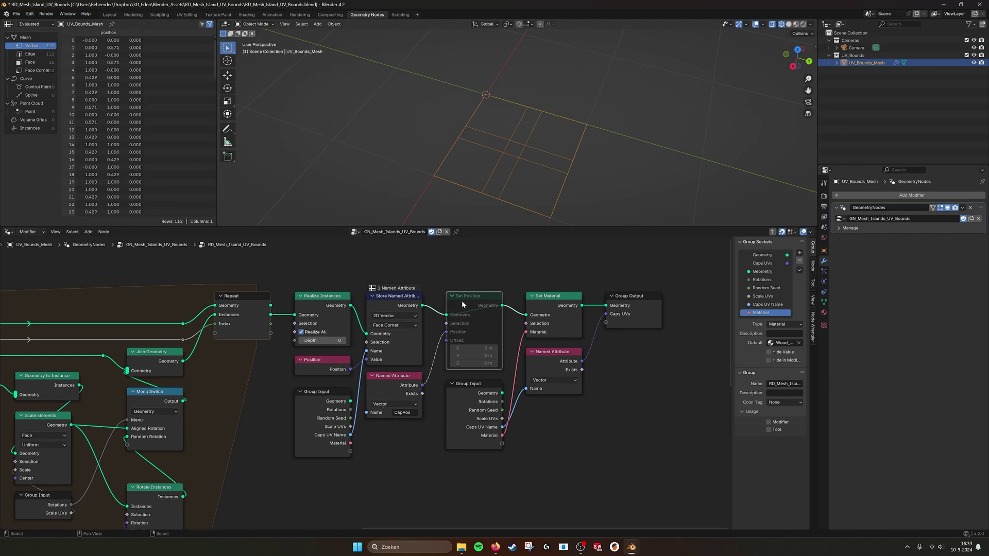
Unmute the Set Position node and return the viewport to Material Preview shading to inspect the tiles.
{"action": "key", "text": "m"}
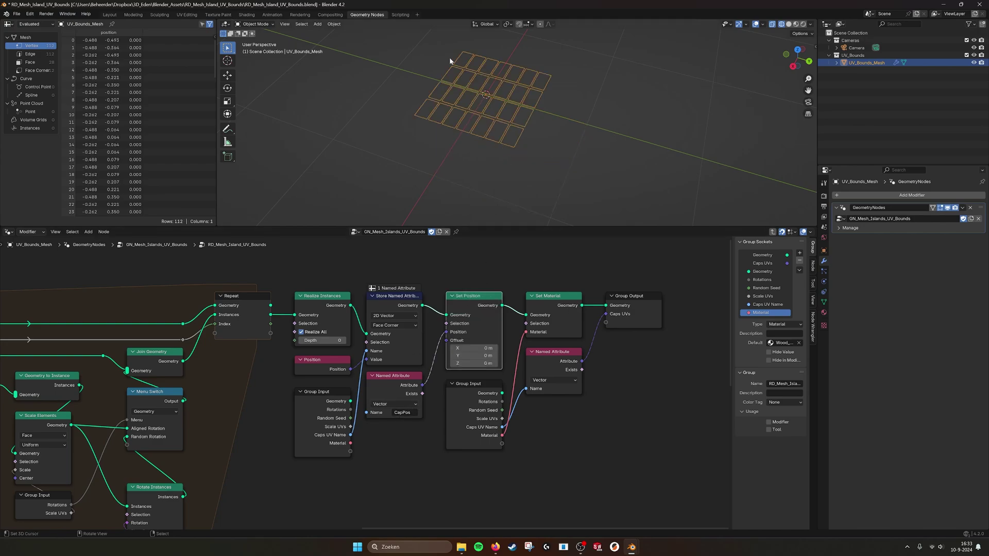
{"action": "left_click", "coordinate": [796, 23]}
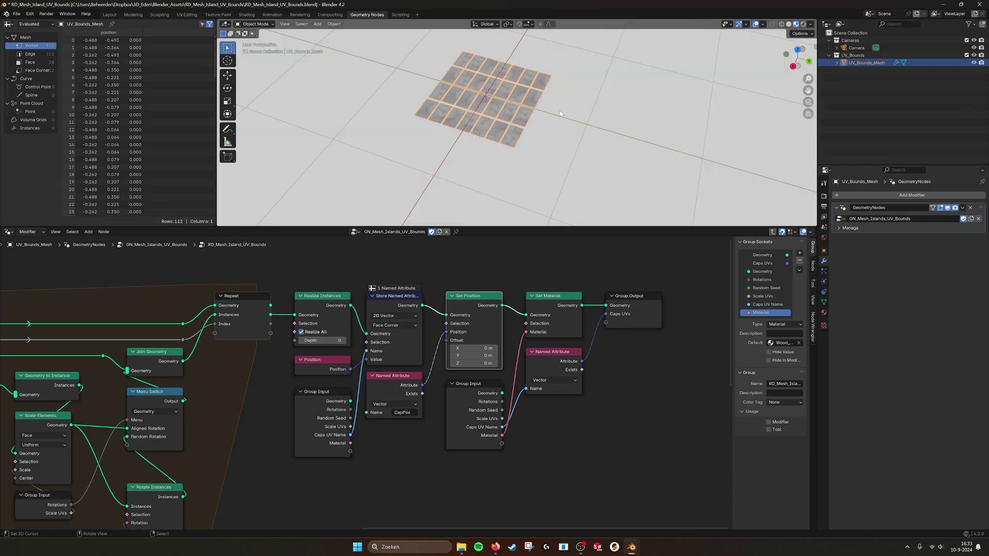
{"action": "scroll", "coordinate": [509, 113], "scroll_direction": "up", "scroll_amount": 3}
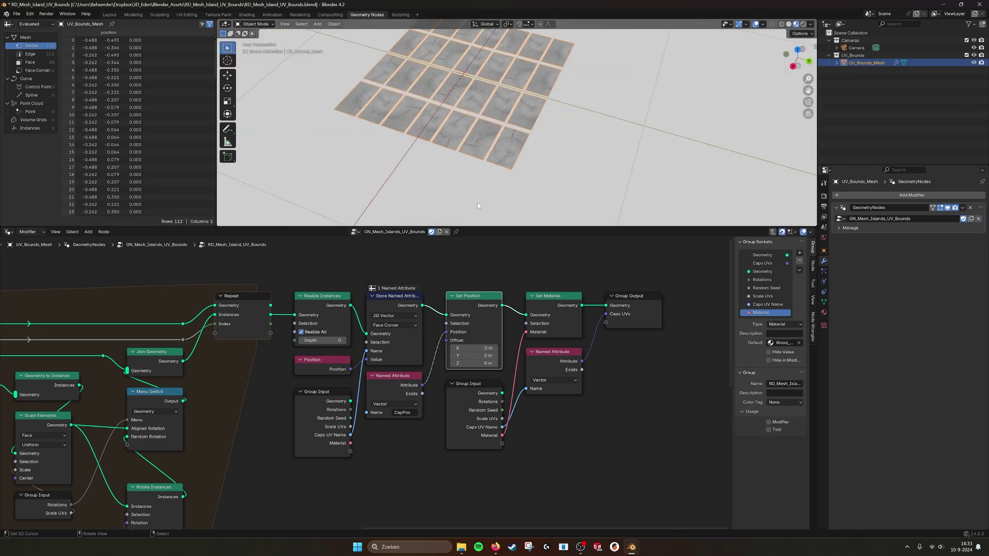
{"action": "scroll", "coordinate": [522, 349], "scroll_direction": "down", "scroll_amount": 1}
Review the whole RD_Mesh_Island_UV_Bounds node tree, from Group Input through the repeat zone to Group Output.
{"action": "middle_click_drag", "start_coordinate": [503, 343], "coordinate": [539, 382]}
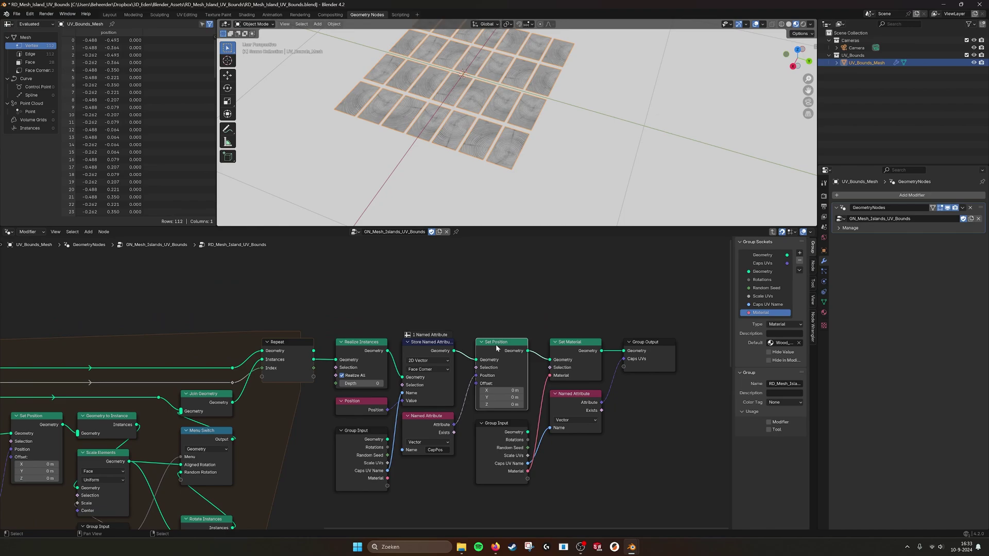
{"action": "middle_click_drag", "start_coordinate": [549, 417], "coordinate": [519, 403]}
{"action": "scroll", "coordinate": [506, 377], "scroll_direction": "down", "scroll_amount": 4}
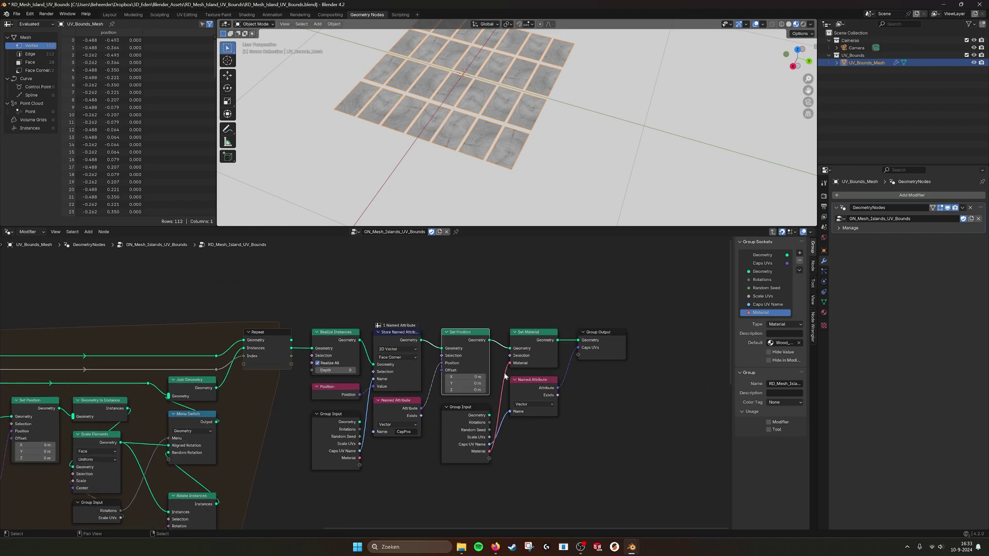
{"action": "middle_click_drag", "start_coordinate": [264, 397], "coordinate": [573, 295]}
{"action": "scroll", "coordinate": [435, 403], "scroll_direction": "up", "scroll_amount": 3}
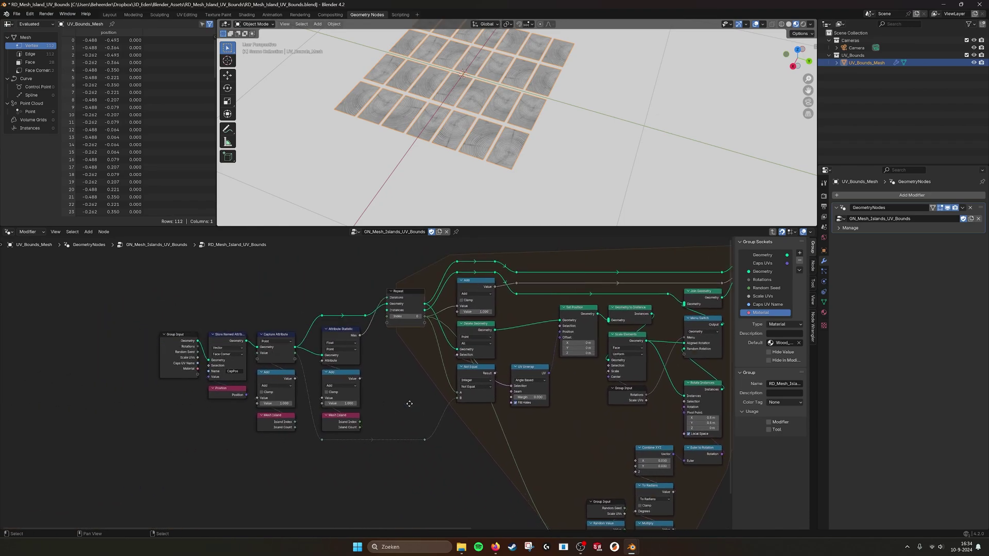
{"action": "middle_click_drag", "start_coordinate": [499, 349], "coordinate": [392, 369]}
{"action": "scroll", "coordinate": [392, 370], "scroll_direction": "down", "scroll_amount": 3}
{"action": "middle_click_drag", "start_coordinate": [539, 383], "coordinate": [387, 375]}
{"action": "scroll", "coordinate": [429, 376], "scroll_direction": "down", "scroll_amount": 4}
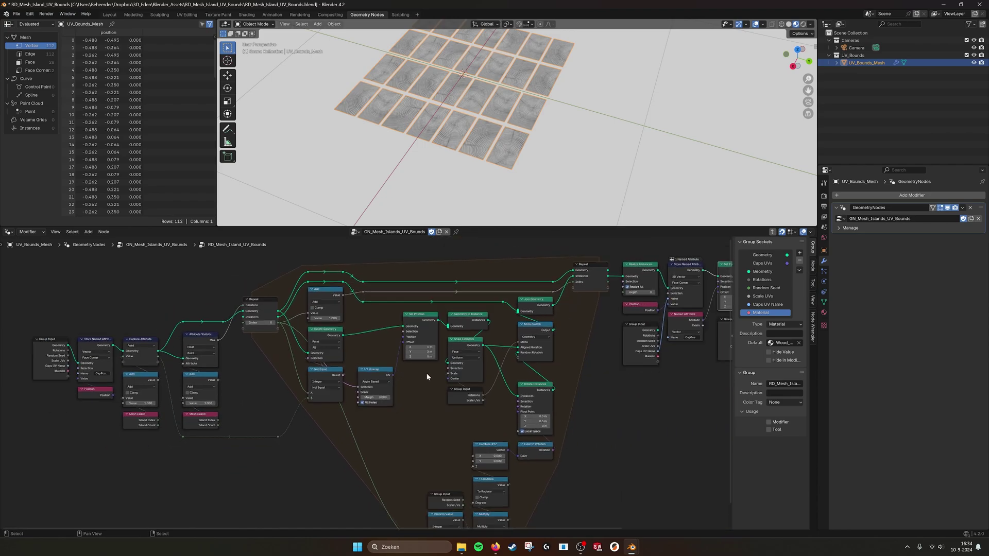
{"action": "middle_click_drag", "start_coordinate": [446, 376], "coordinate": [388, 377]}
{"action": "middle_click_drag", "start_coordinate": [288, 395], "coordinate": [289, 380]}
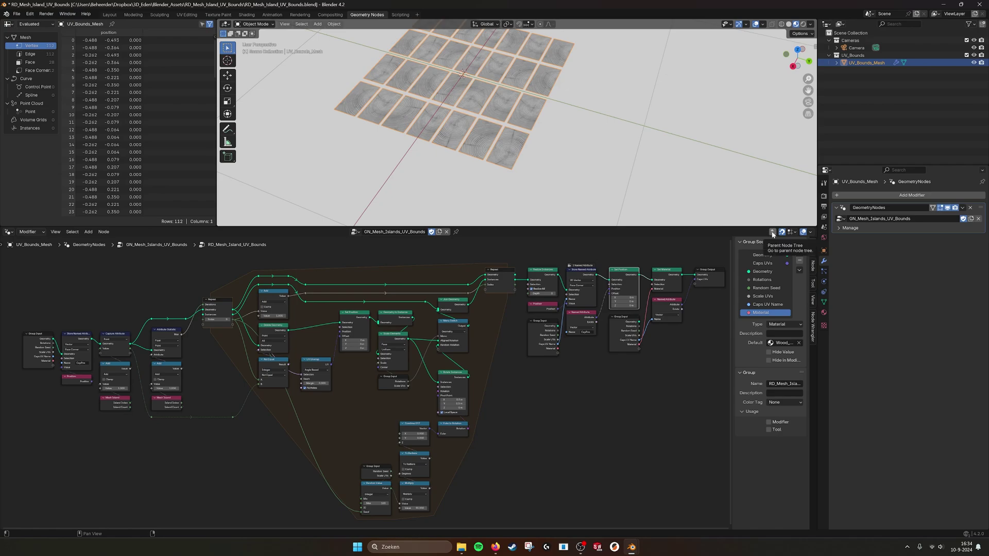
Leave the RD_Mesh_Island_UV_Bounds group and return to the parent node tree GN_Mesh_Islands_UV_Bounds.
{"action": "left_click", "coordinate": [773, 233]}
{"action": "scroll", "coordinate": [479, 398], "scroll_direction": "up", "scroll_amount": 2}
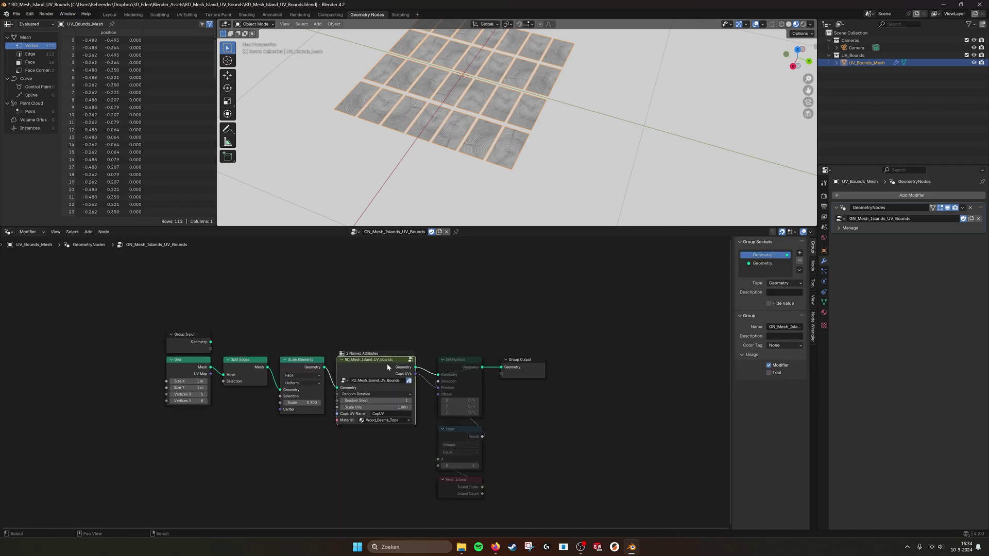
{"action": "scroll", "coordinate": [361, 350], "scroll_direction": "up", "scroll_amount": 3}
{"action": "scroll", "coordinate": [328, 342], "scroll_direction": "down", "scroll_amount": 1}
{"action": "middle_click_drag", "start_coordinate": [386, 353], "coordinate": [413, 363]}
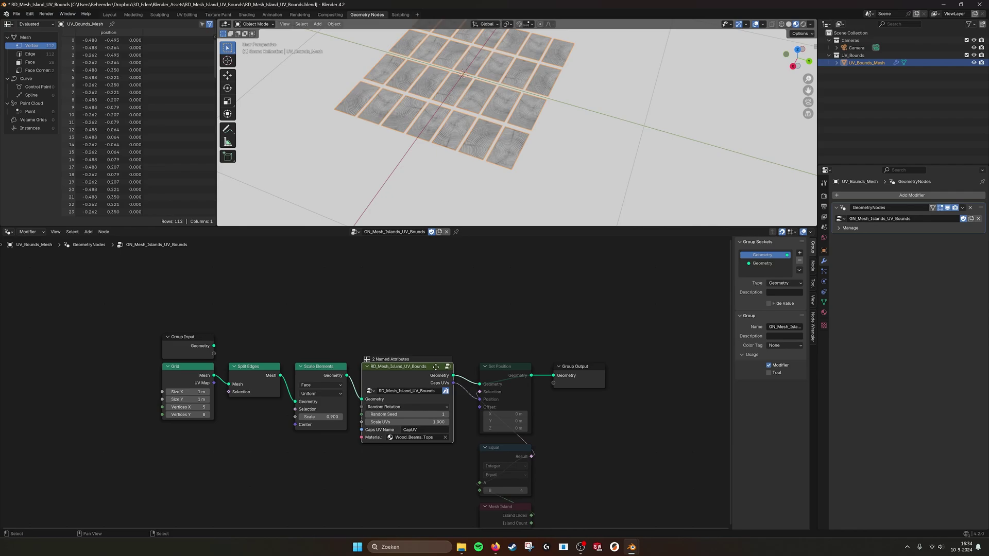
Add an Ico Sphere node below the Grid node and connect its Mesh output to the RD_Mesh_Island_UV_Bounds Geometry input.
{"action": "middle_click_drag", "start_coordinate": [300, 341], "coordinate": [409, 303]}
{"action": "left_click", "coordinate": [376, 283]}
{"action": "key", "text": "shift+a"}
{"action": "left_click", "coordinate": [376, 283]}
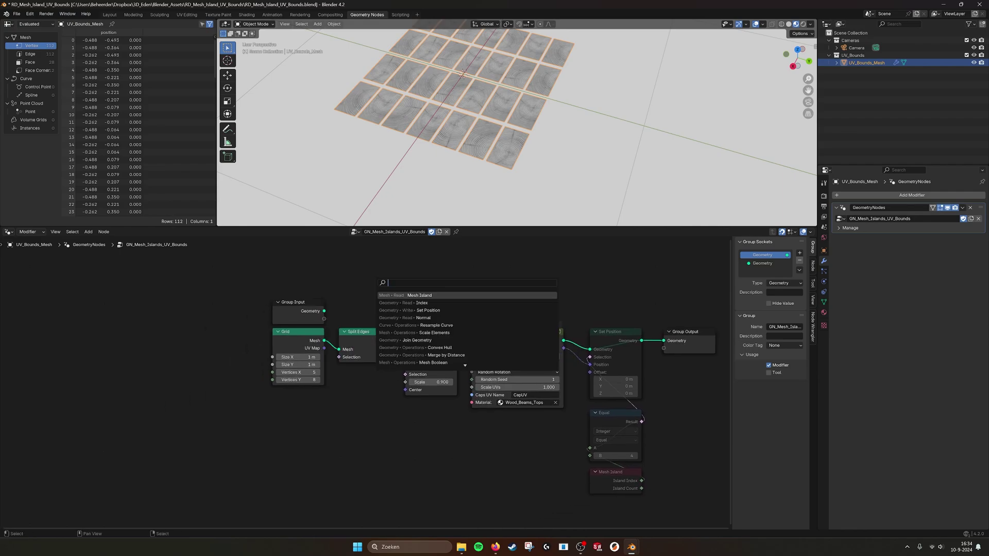
{"action": "type", "text": "ico"}
{"action": "key", "text": "Return"}
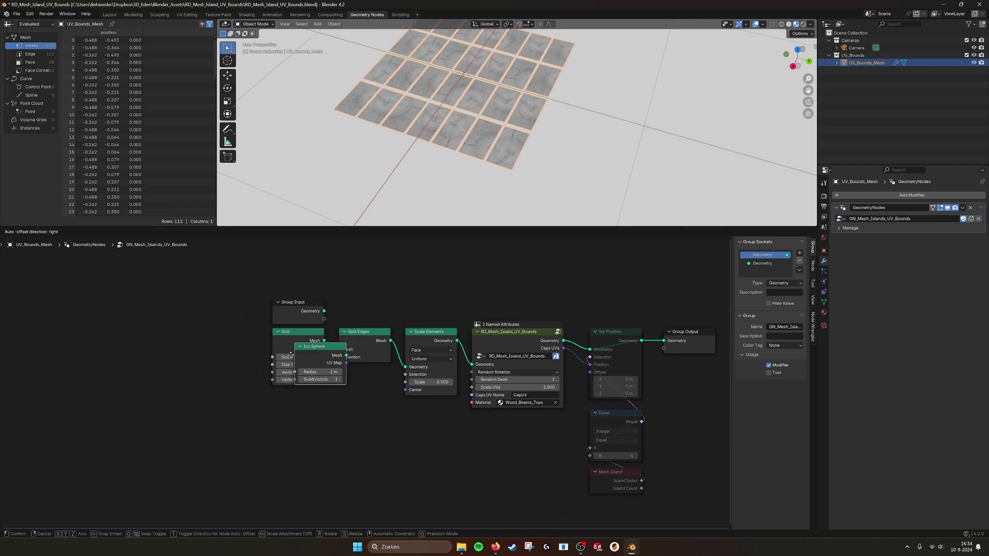
{"action": "left_click", "coordinate": [268, 421]}
{"action": "left_click_drag", "start_coordinate": [324, 422], "coordinate": [472, 365]}
{"action": "scroll", "coordinate": [495, 147], "scroll_direction": "down", "scroll_amount": 3}
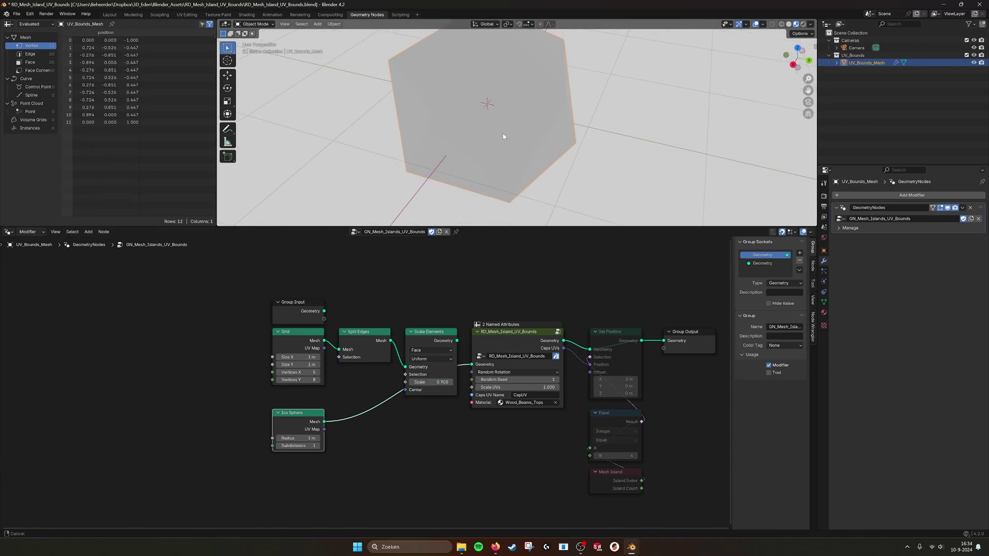
Duplicate the Split Edges node onto the link between Ico Sphere and RD_Mesh_Island_UV_Bounds and inspect the textured ico sphere.
{"action": "left_click", "coordinate": [363, 340]}
{"action": "key", "text": "shift+d"}
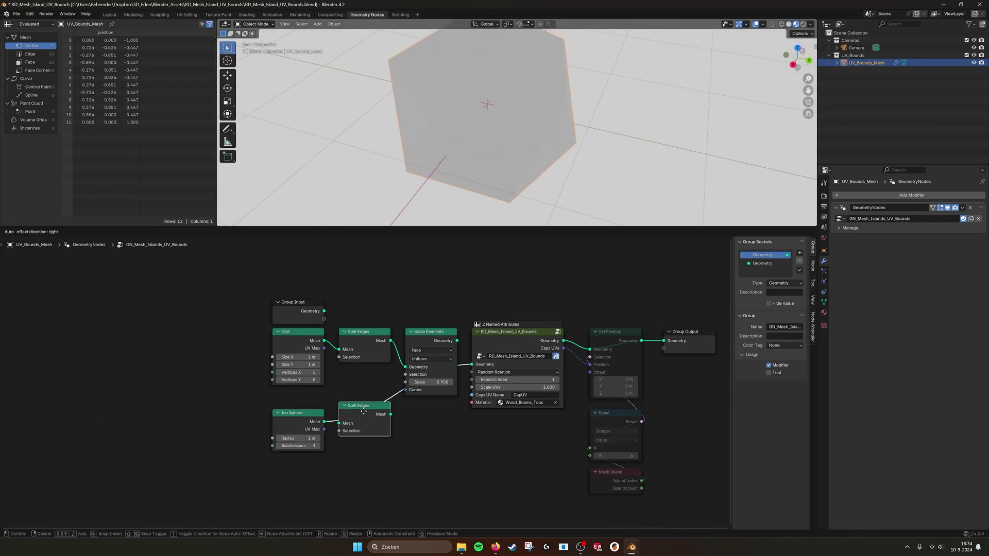
{"action": "left_click", "coordinate": [364, 419]}
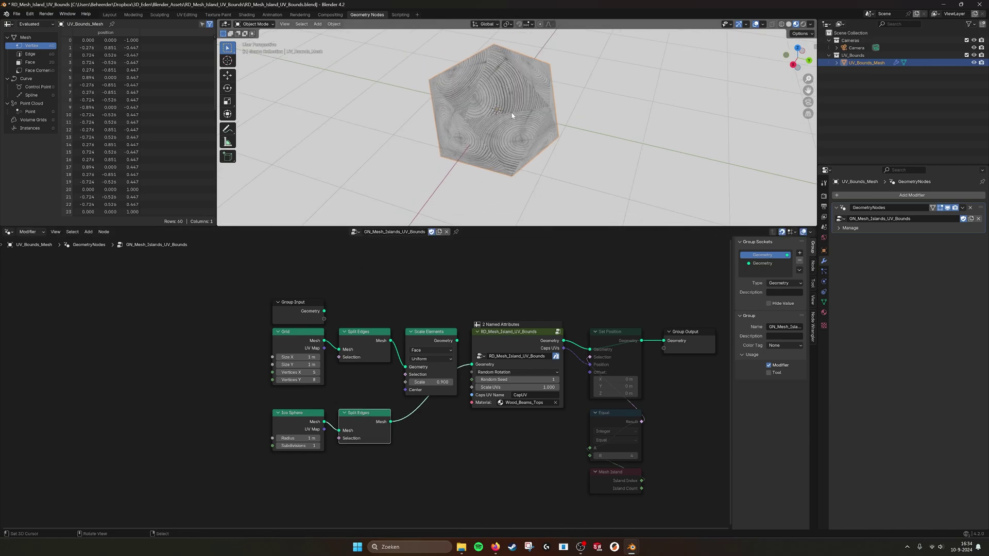
{"action": "middle_click_drag", "start_coordinate": [503, 84], "coordinate": [521, 105]}
{"action": "mouse_move", "coordinate": [521, 387]}
{"action": "left_mouse_down", "text": "shift"}
{"action": "mouse_move", "coordinate": [467, 387]}
{"action": "mouse_move", "coordinate": [519, 387]}
{"action": "left_mouse_up", "text": "shift"}
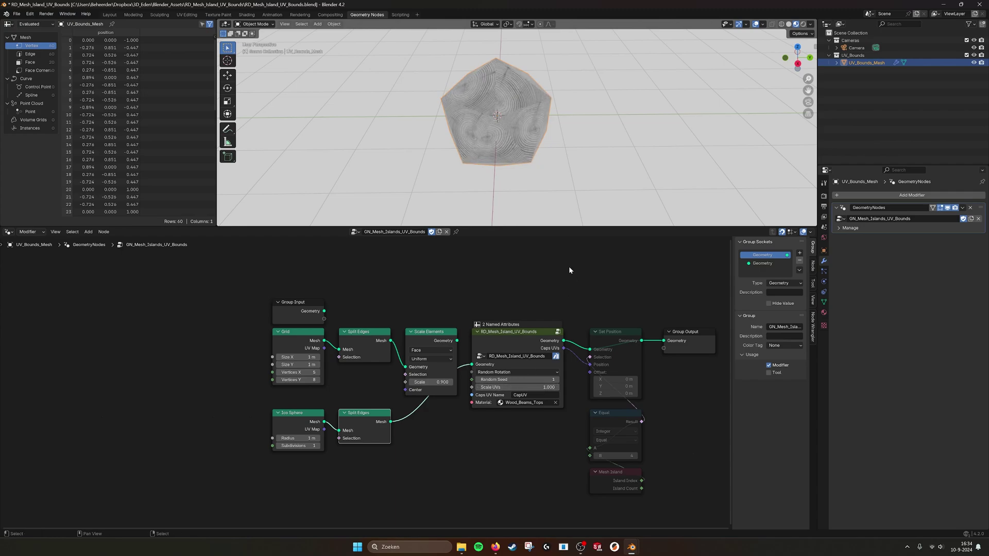
{"action": "middle_click_drag", "start_coordinate": [500, 165], "coordinate": [532, 120]}
Try Aligned Rotation on the RD_Mesh_Island_UV_Bounds node, inspect the ico sphere's texture, and restore Random Rotation.
{"action": "left_click", "coordinate": [519, 372]}
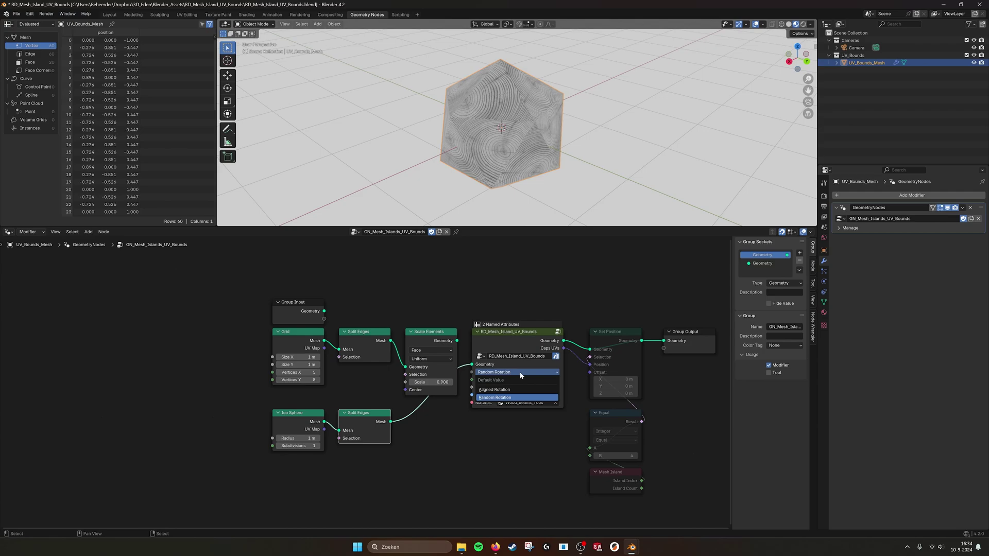
{"action": "left_click", "coordinate": [515, 389]}
{"action": "middle_click_drag", "start_coordinate": [532, 201], "coordinate": [574, 200]}
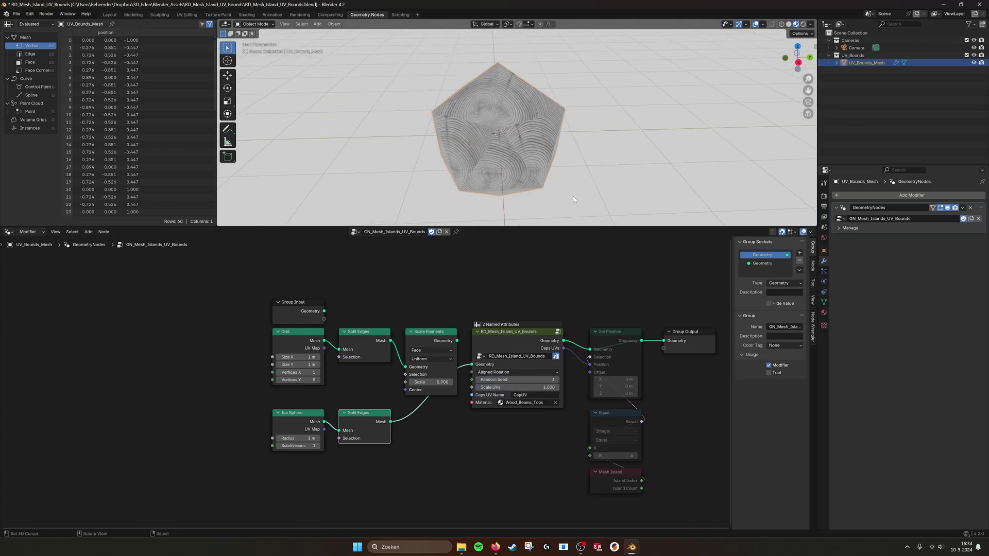
{"action": "middle_click_drag", "start_coordinate": [500, 163], "coordinate": [518, 157]}
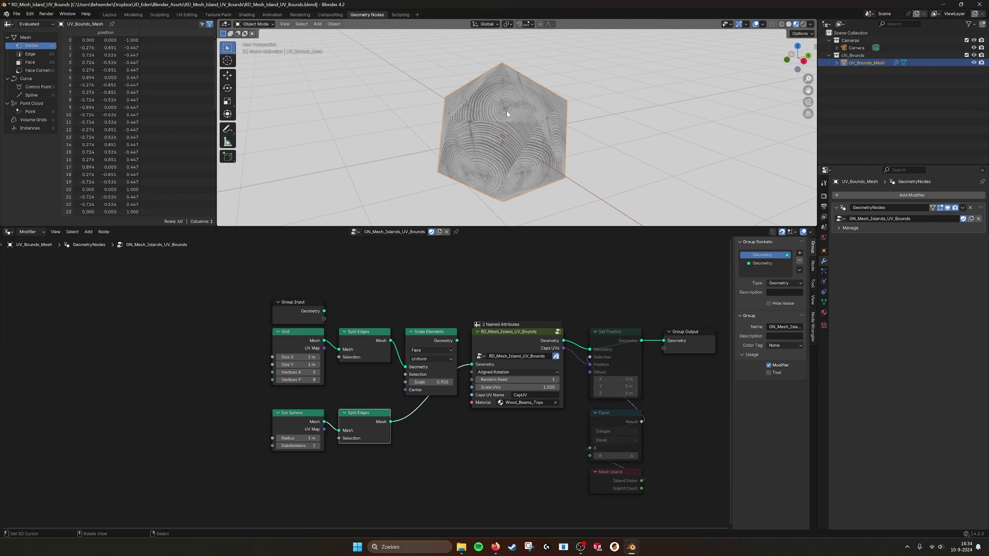
{"action": "left_click", "coordinate": [517, 372]}
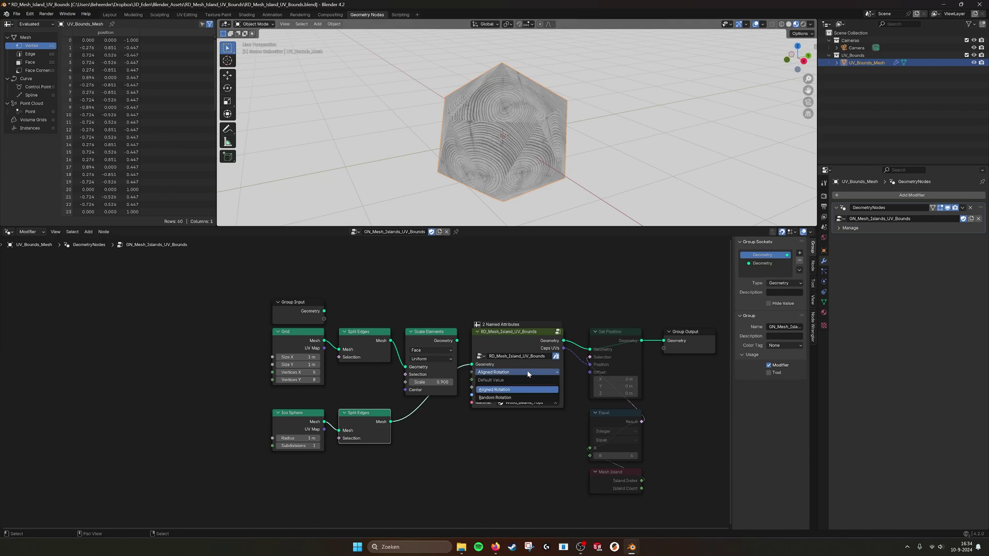
{"action": "left_click", "coordinate": [518, 399]}
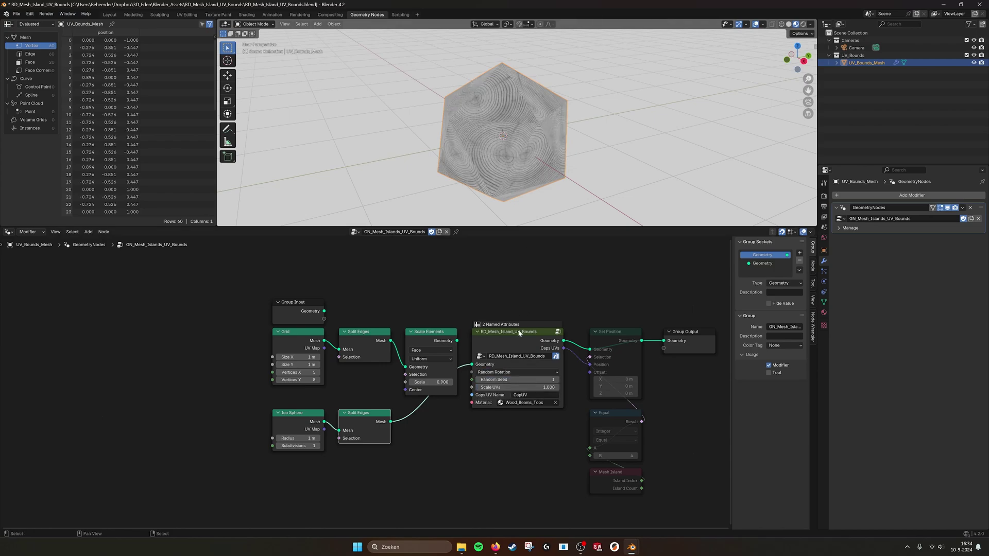
Increase the RD_Mesh_Island_UV_Bounds node's Random Seed one value at a time to compare texture rotations.
{"action": "left_click", "coordinate": [557, 381]}
{"action": "left_click", "coordinate": [558, 380]}
{"action": "left_click", "coordinate": [557, 381]}
{"action": "left_click", "coordinate": [557, 381]}
{"action": "left_click", "coordinate": [557, 380]}
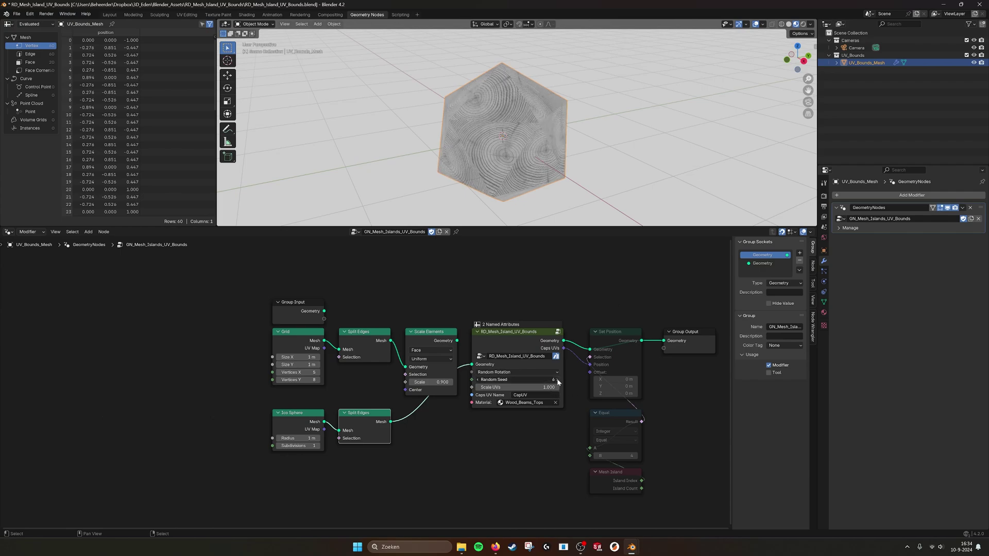
{"action": "left_click", "coordinate": [557, 381]}
Set the Random Seed to 1, fit all nodes in view, and inspect the ico sphere from several sides.
{"action": "left_click", "coordinate": [530, 379]}
{"action": "type", "text": "1"}
{"action": "key", "text": "Return"}
{"action": "key", "text": "Home"}
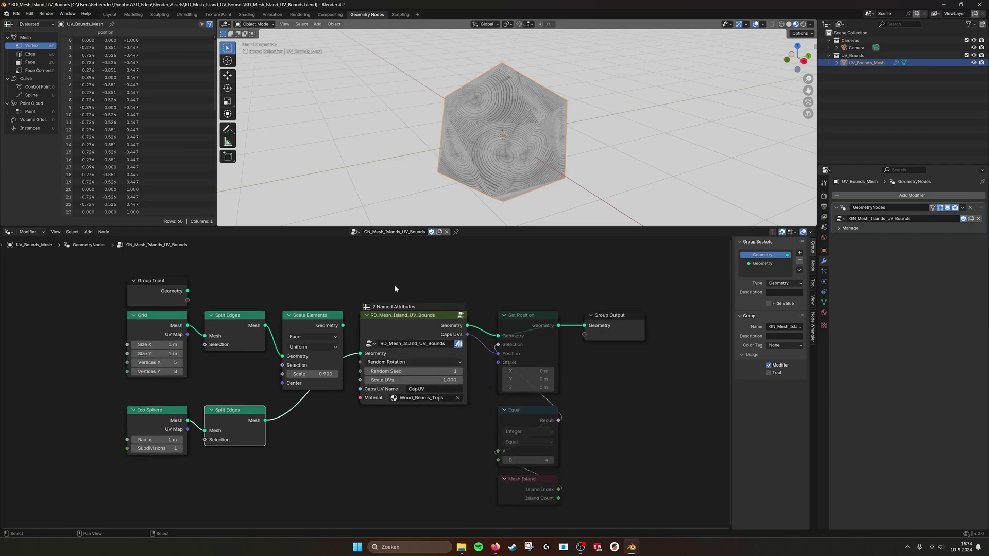
{"action": "middle_click_drag", "start_coordinate": [472, 125], "coordinate": [516, 175]}
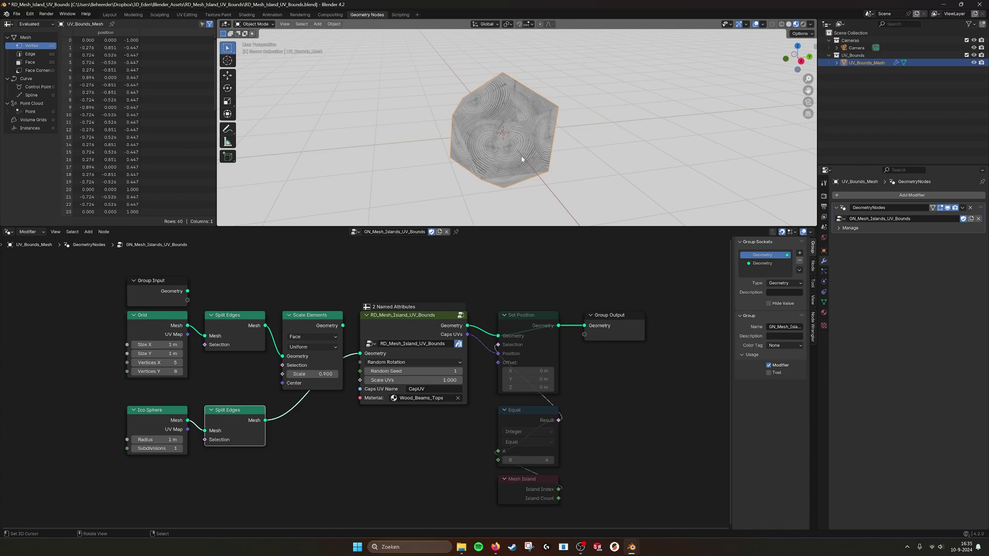
{"action": "middle_click_drag", "start_coordinate": [522, 158], "coordinate": [527, 159]}
{"action": "scroll", "coordinate": [528, 159], "scroll_direction": "up", "scroll_amount": 1}
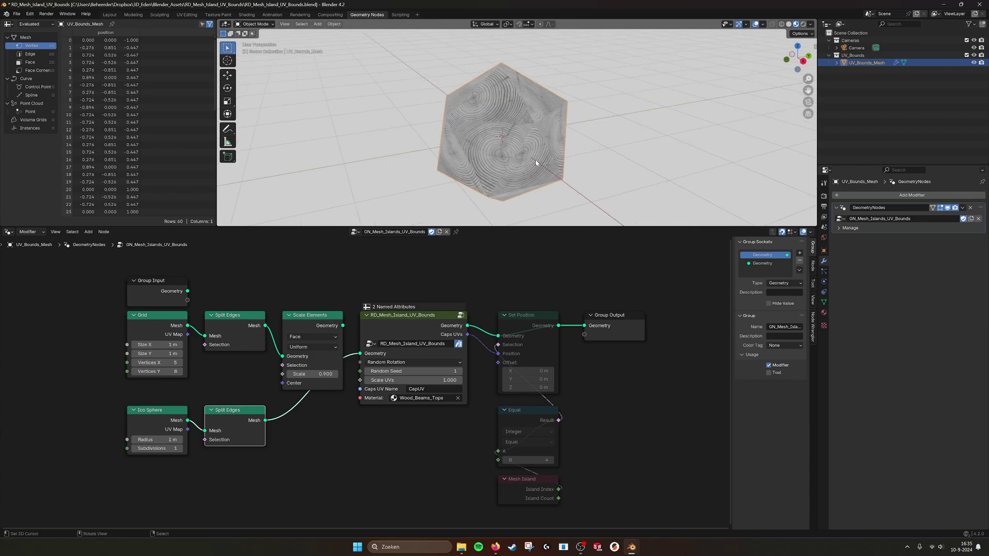
{"action": "middle_click_drag", "start_coordinate": [553, 161], "coordinate": [653, 157]}
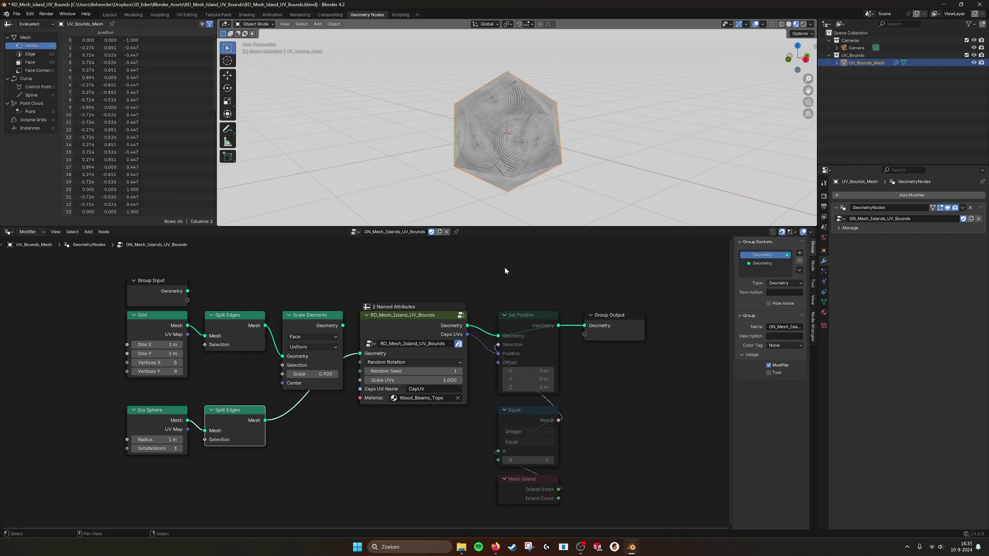